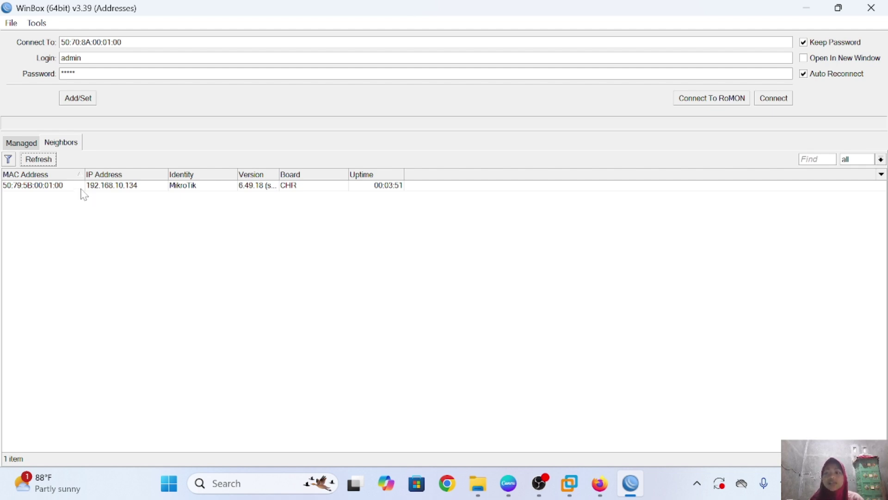
Connect to the MikroTik router in the neighbours list and maximize its session window
click(82, 189)
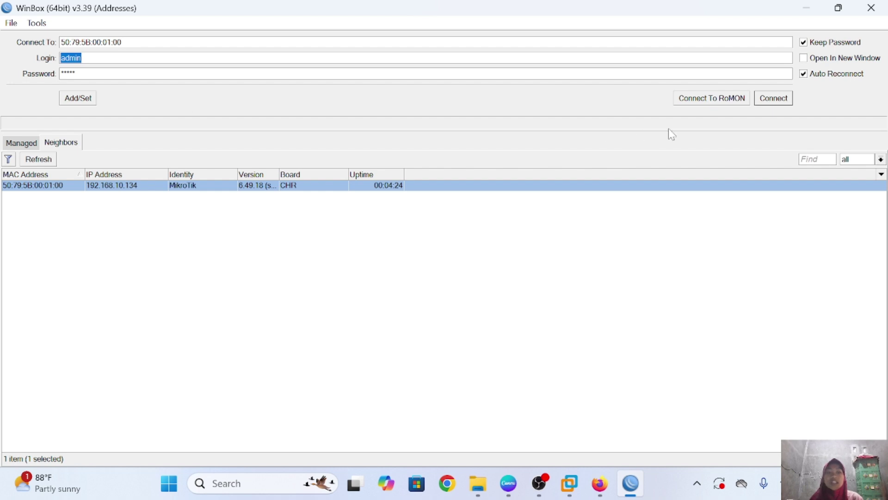
click(773, 98)
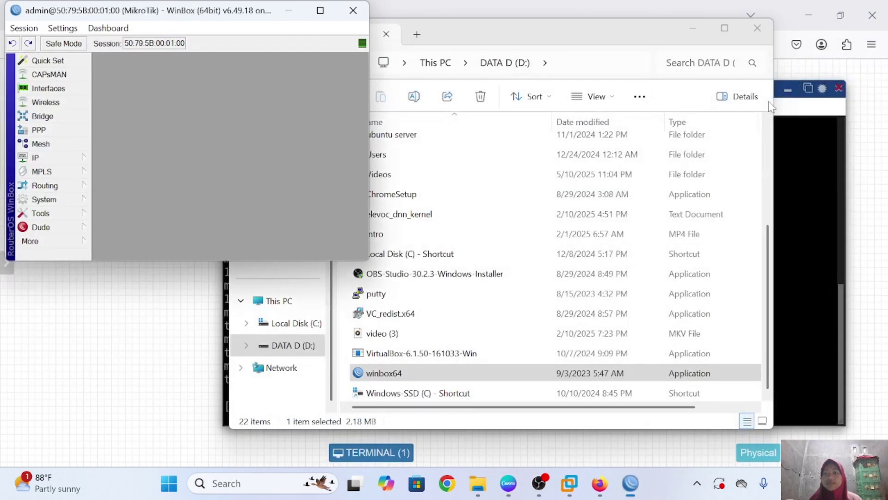
click(321, 11)
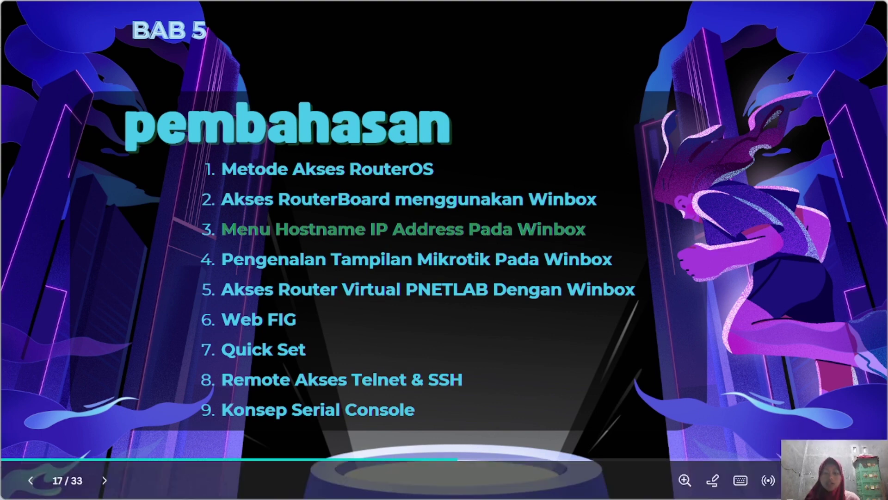
Exit the Canva slideshow on the agenda slide and bring WinBox back to the front
key(Escape)
click(639, 491)
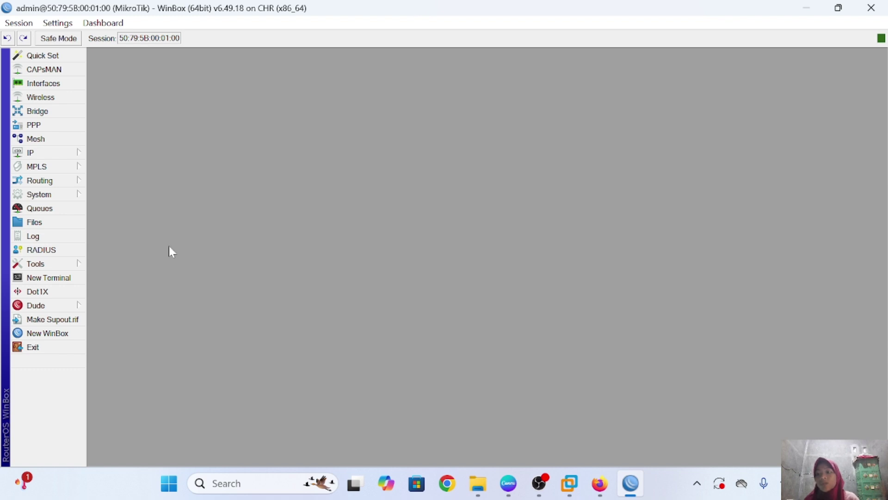
Change the router identity from MikroTik to thalita in System > Identity and apply it
click(77, 199)
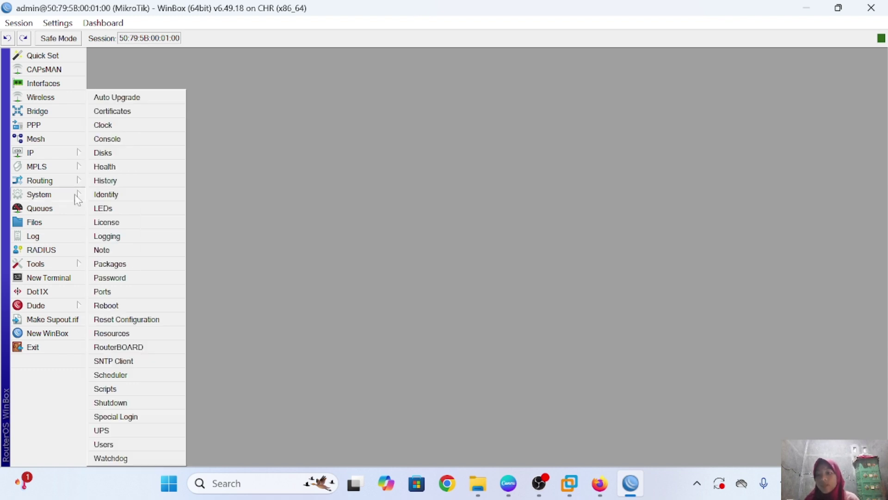
click(138, 196)
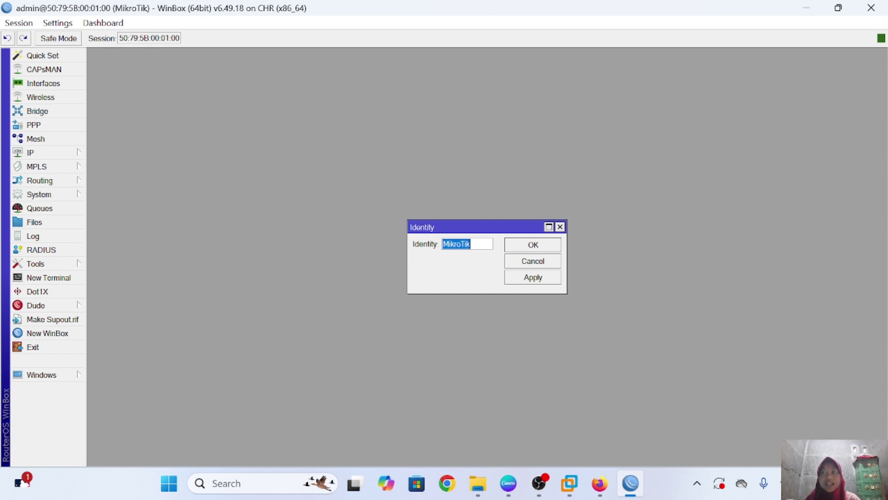
key(BackSpace)
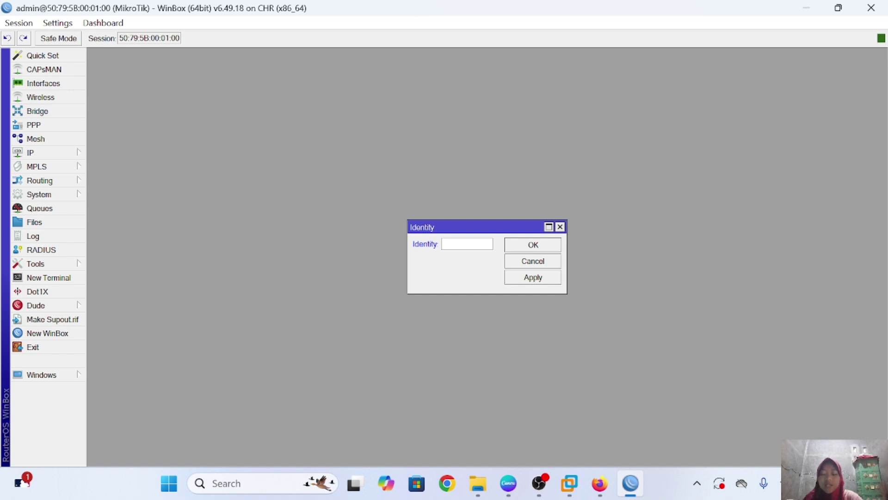
text(thalita)
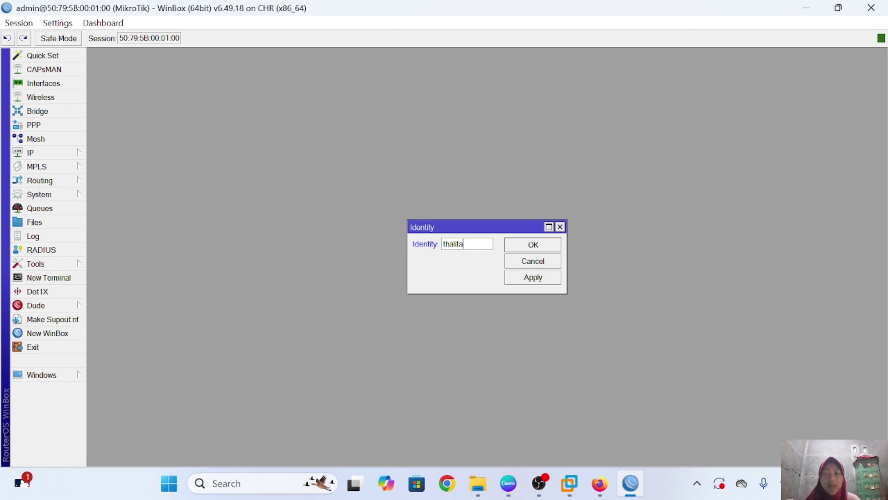
click(520, 278)
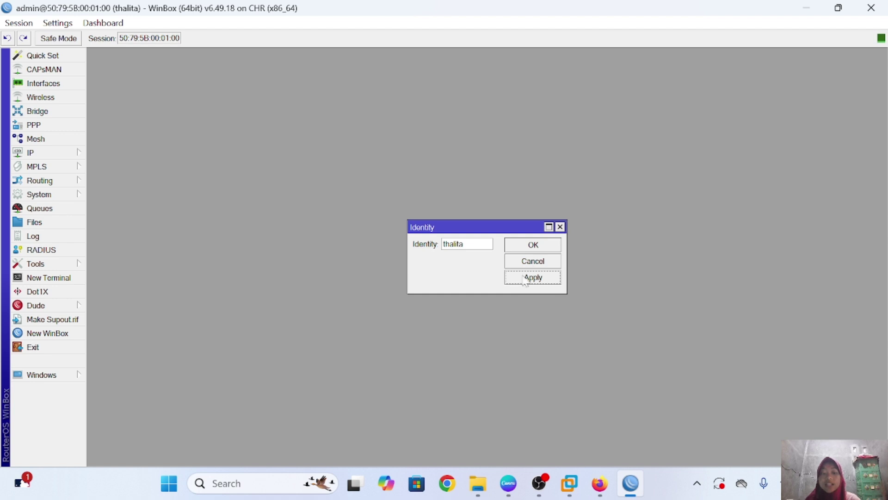
click(541, 248)
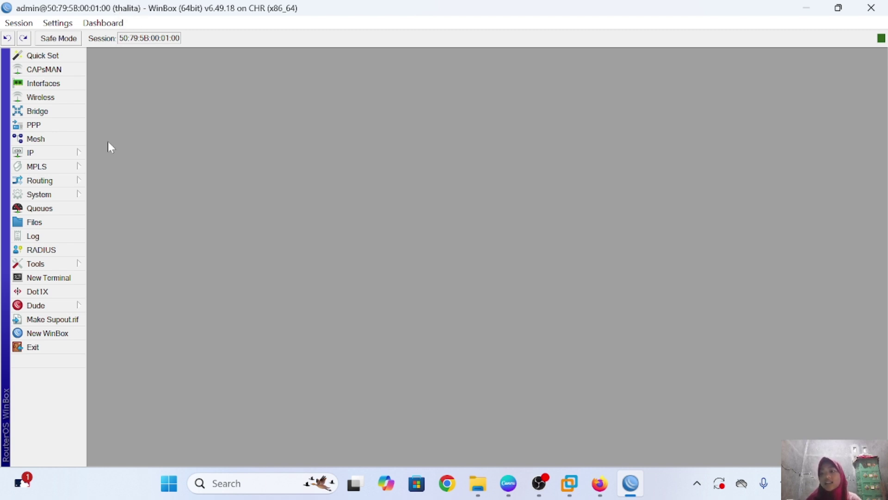
Reopen System > Identity to confirm it reads thalita, then close it
click(81, 191)
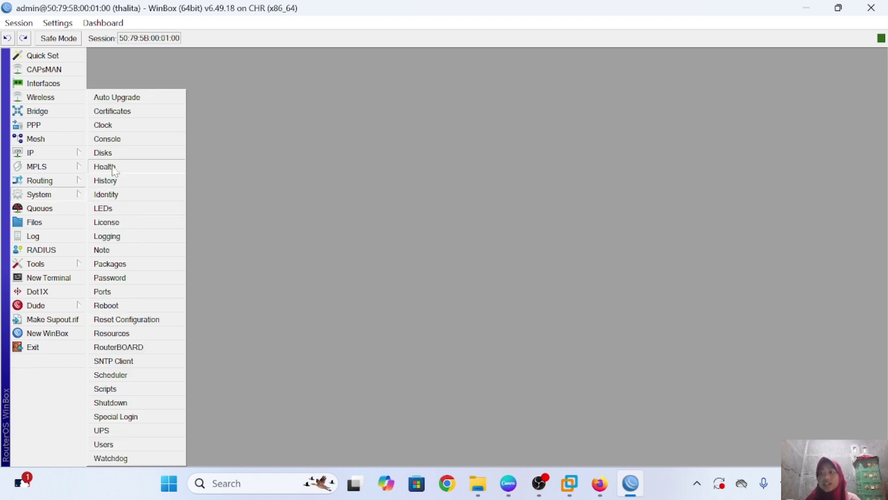
click(127, 194)
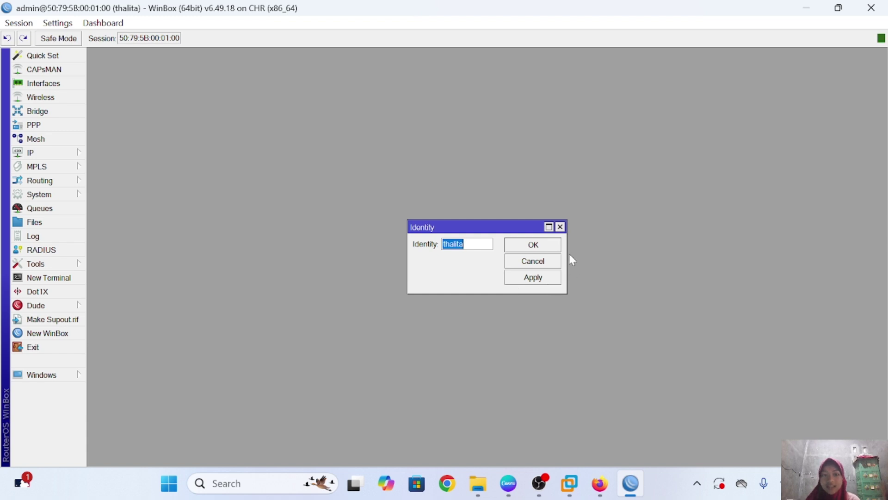
click(560, 226)
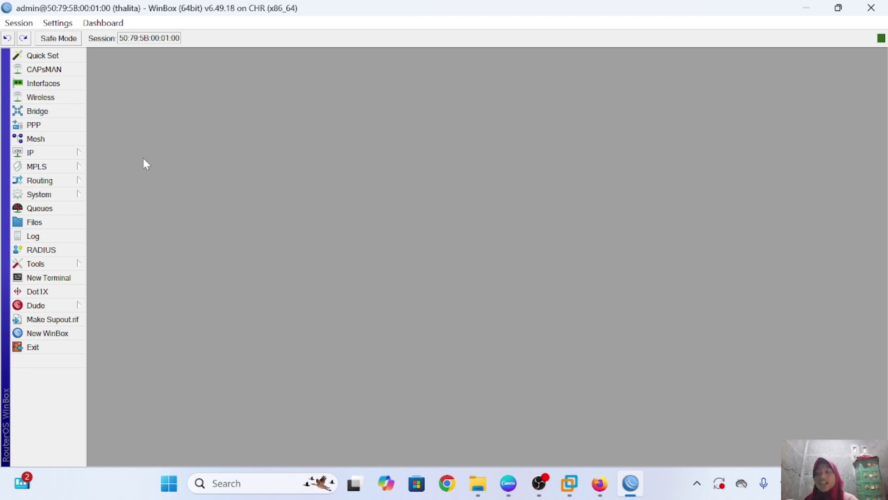
In IP > Addresses, enter new address 192.168.88.1/24 on interface ether2, then close the form
click(79, 153)
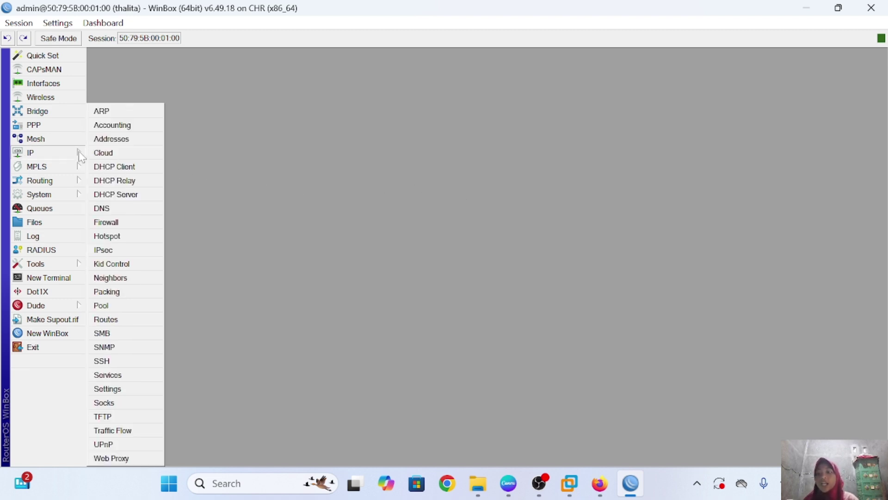
click(137, 142)
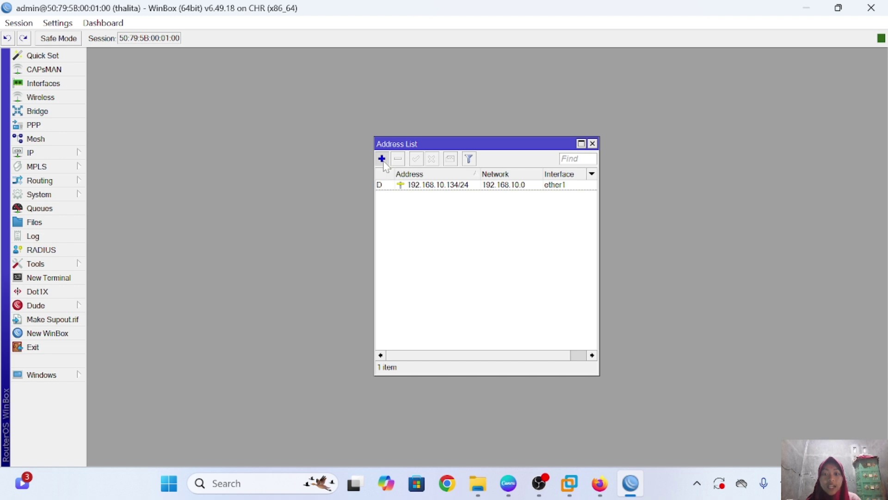
click(382, 159)
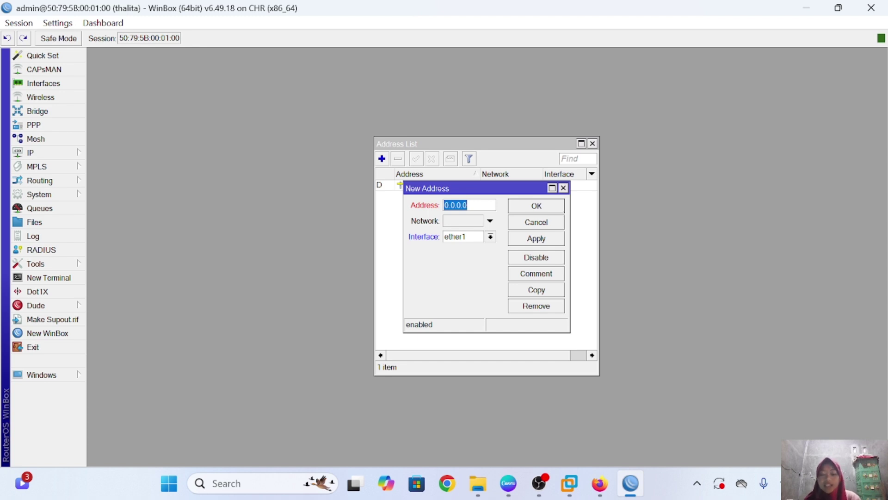
text(19)
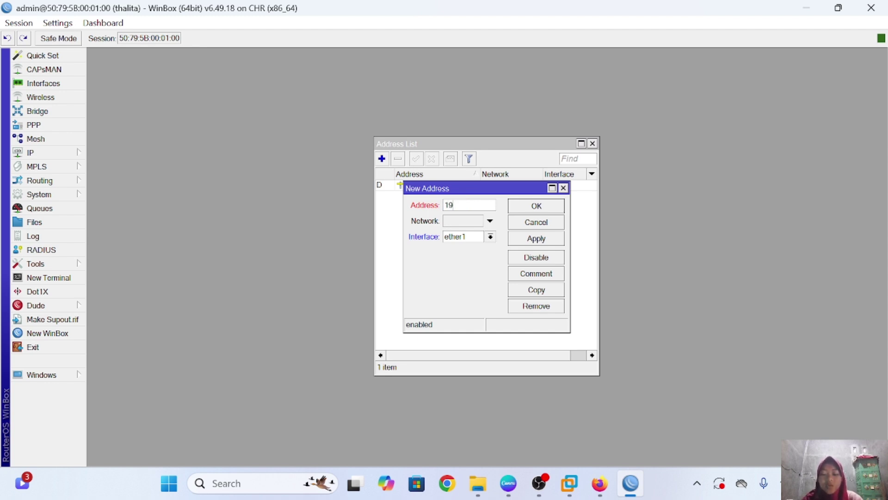
text(2.168)
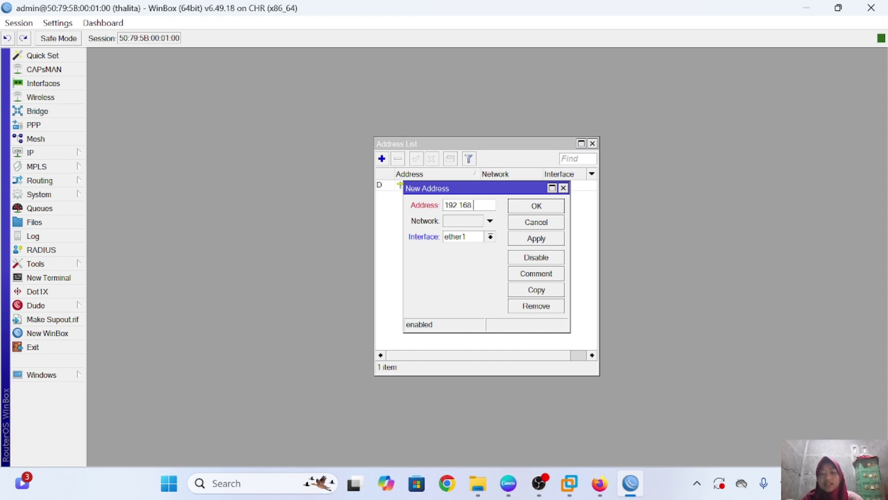
text(.88.1/2)
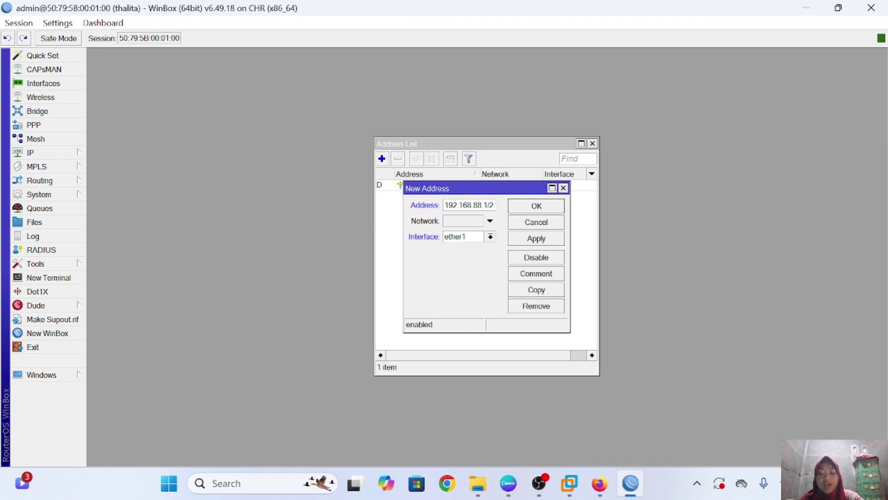
text(4)
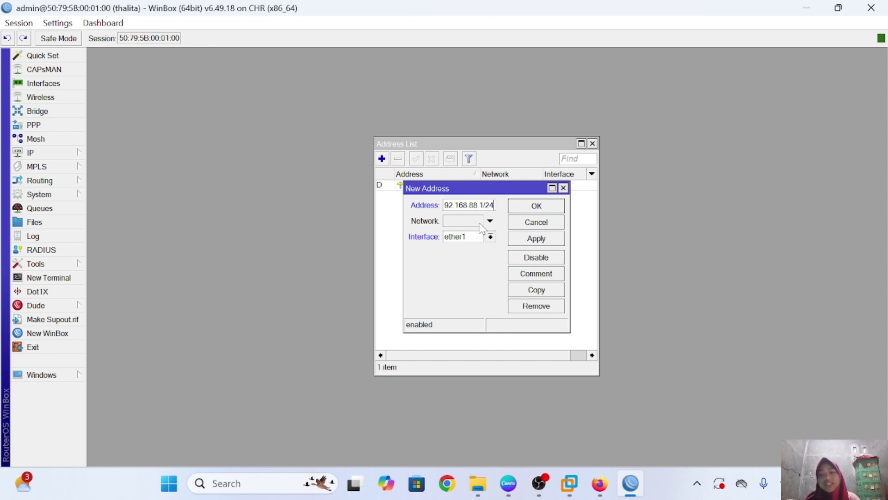
click(490, 237)
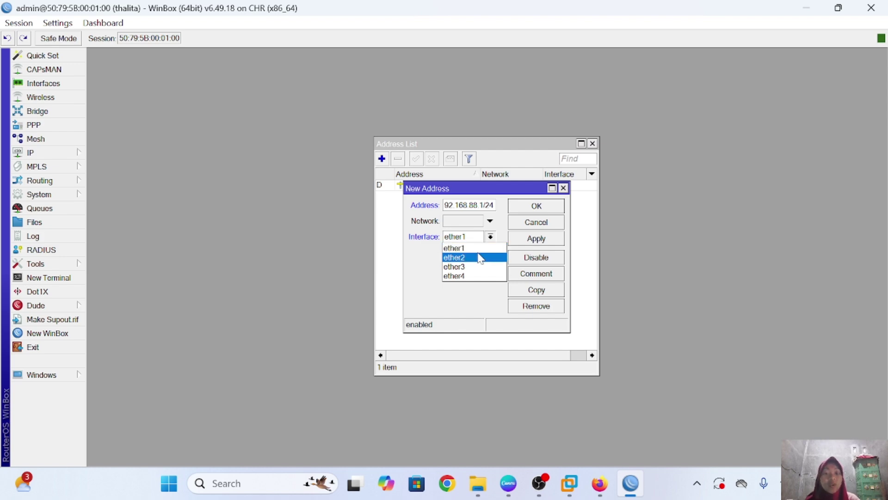
click(481, 257)
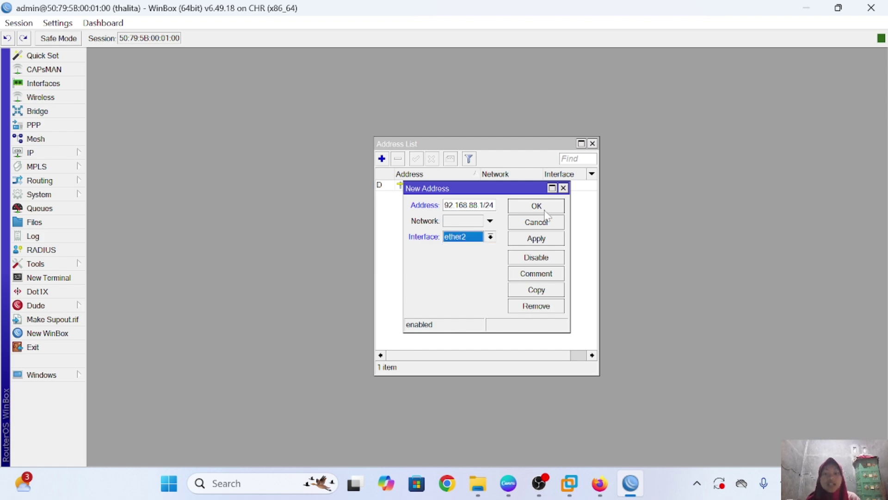
click(564, 188)
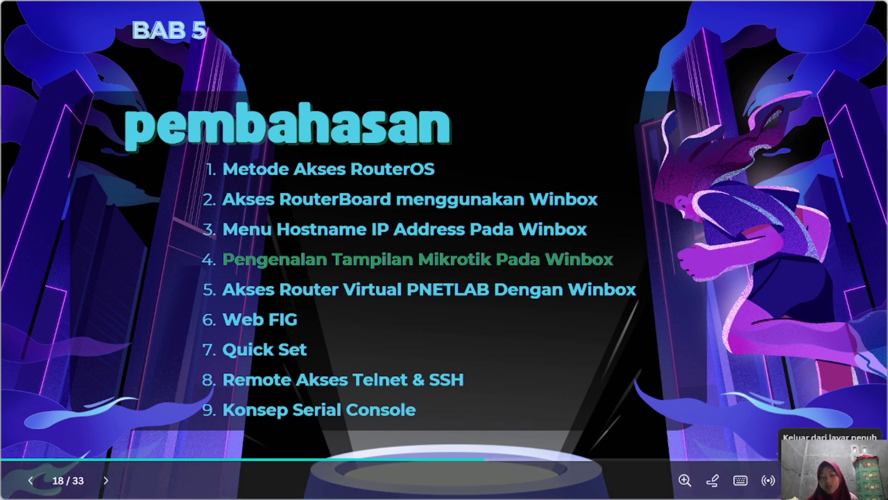
Leave the Canva slideshow and return to the WinBox login window showing 192.168.10.135
click(796, 480)
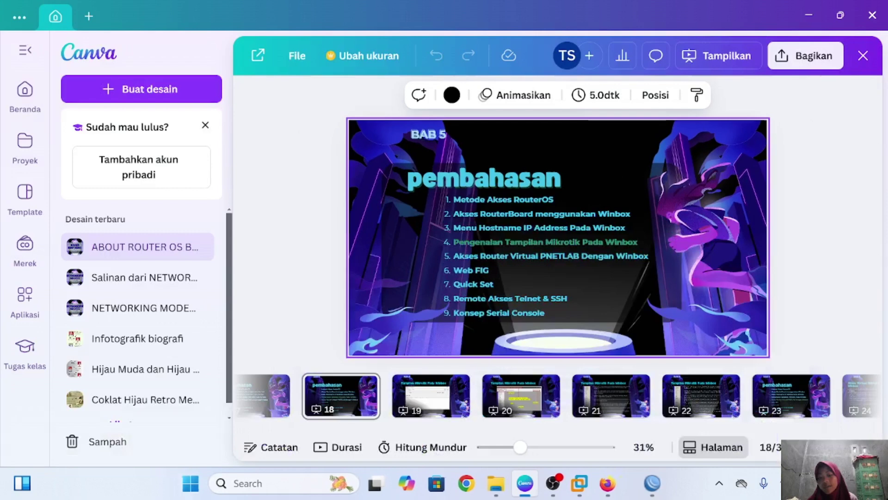
click(654, 493)
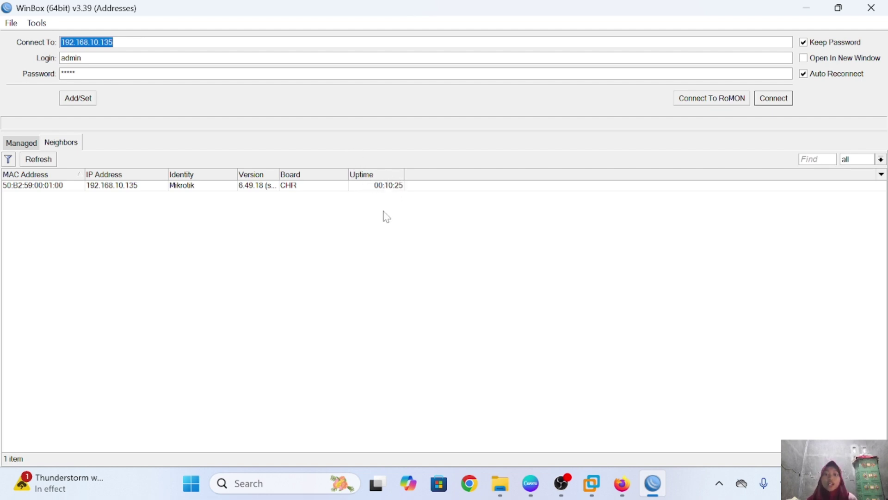
Connect to the MikroTik CHR router at 192.168.10.135
click(776, 104)
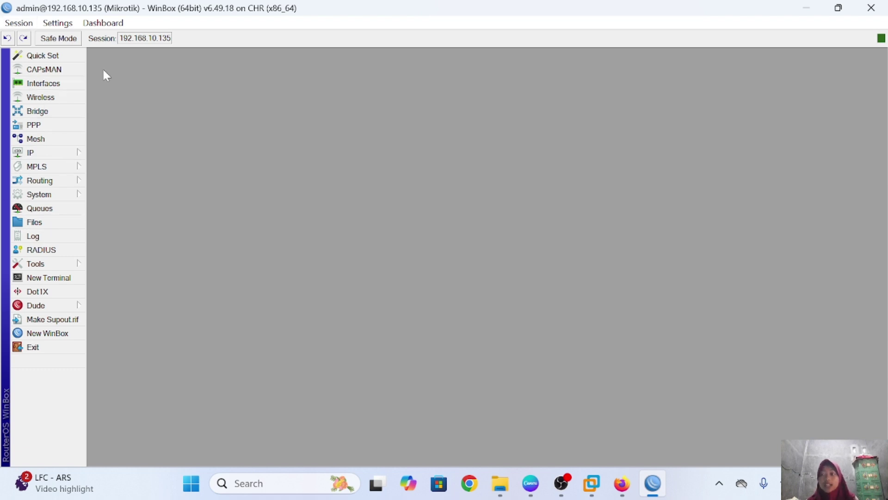
Show the Settings menu with its inline comments, hide passwords and zoom options
click(57, 24)
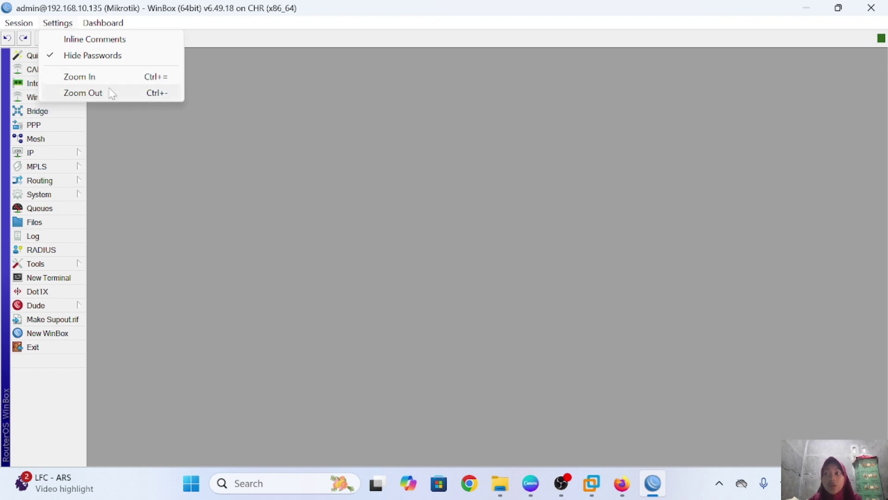
click(120, 24)
click(123, 25)
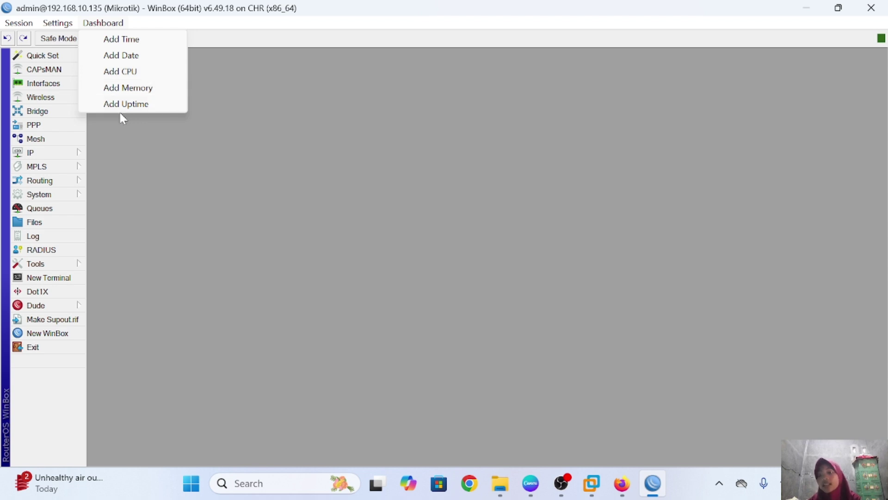
click(160, 116)
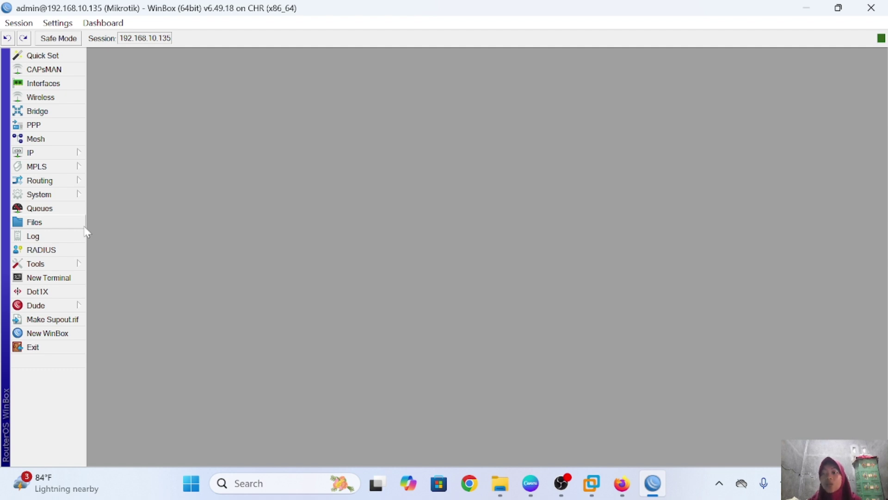
Review Quick Set, CAPsMAN and the four-port Interfaces list, then bring up the empty Bridge window
click(81, 59)
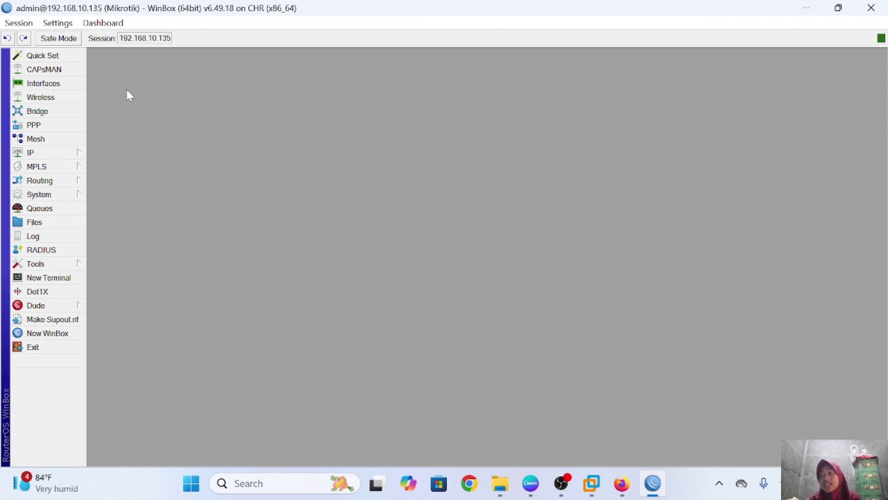
click(76, 68)
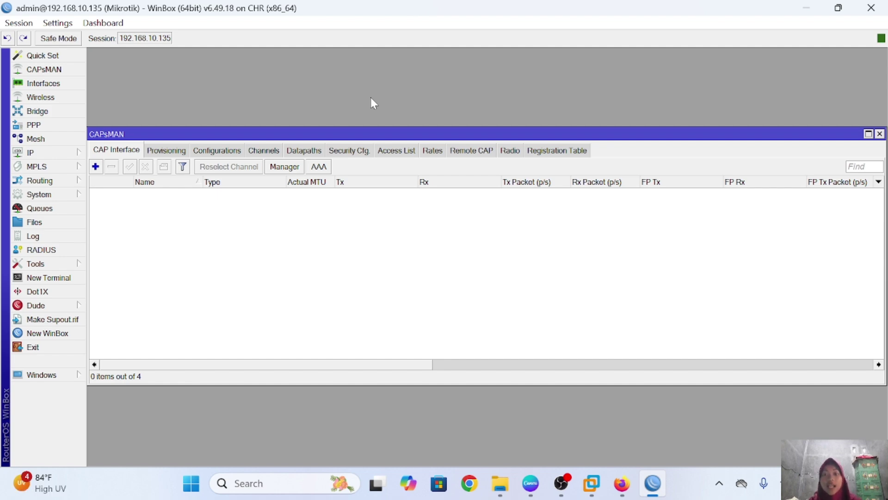
click(879, 134)
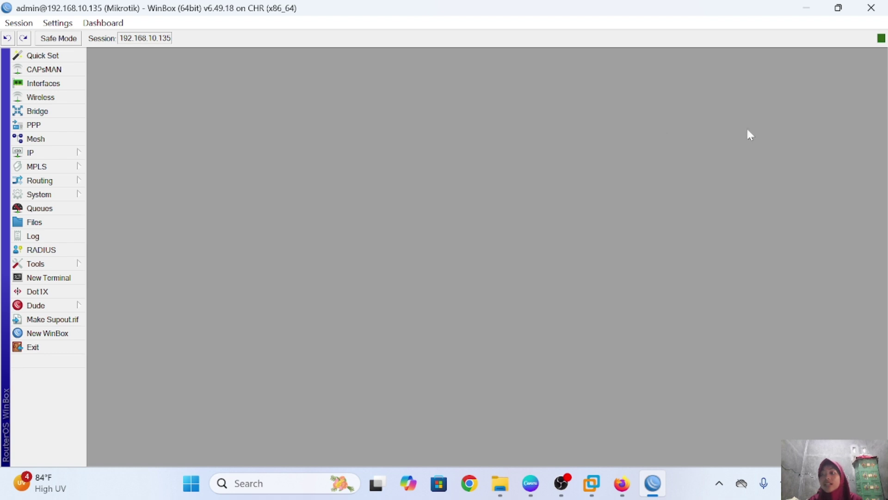
click(74, 83)
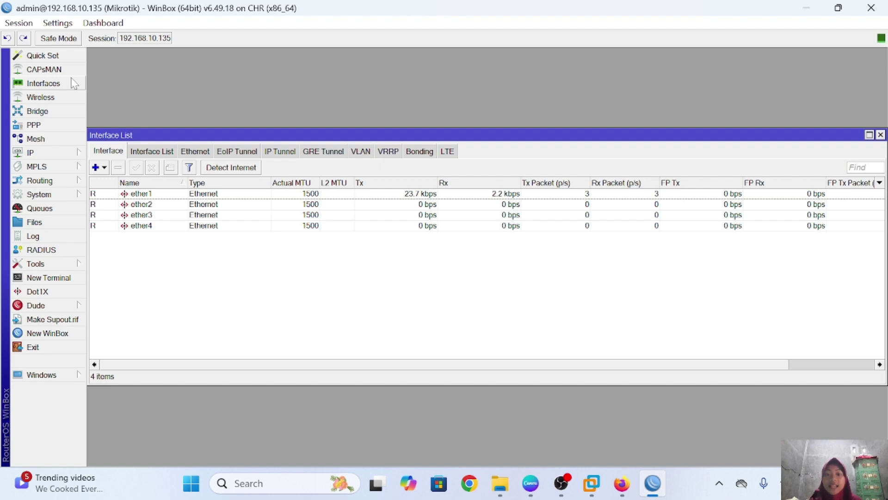
click(881, 135)
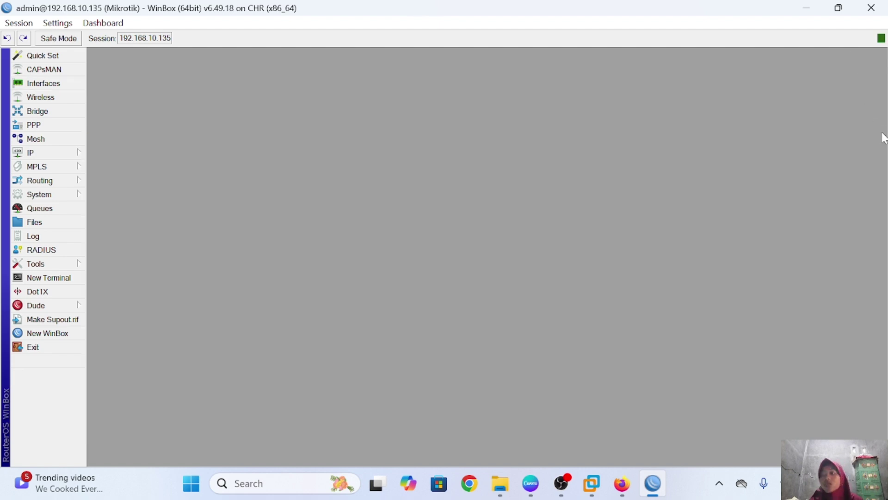
click(71, 111)
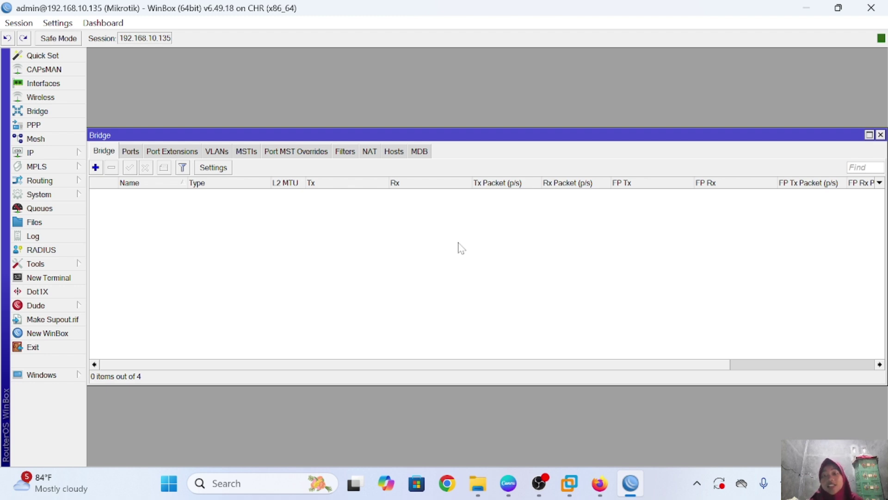
Close Bridge, check the empty PPP list, and bring up the empty Mesh window
click(880, 135)
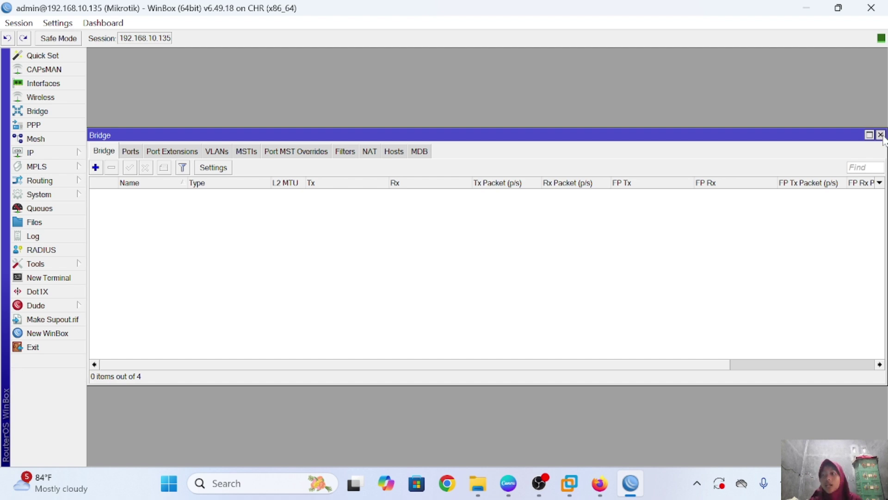
click(61, 130)
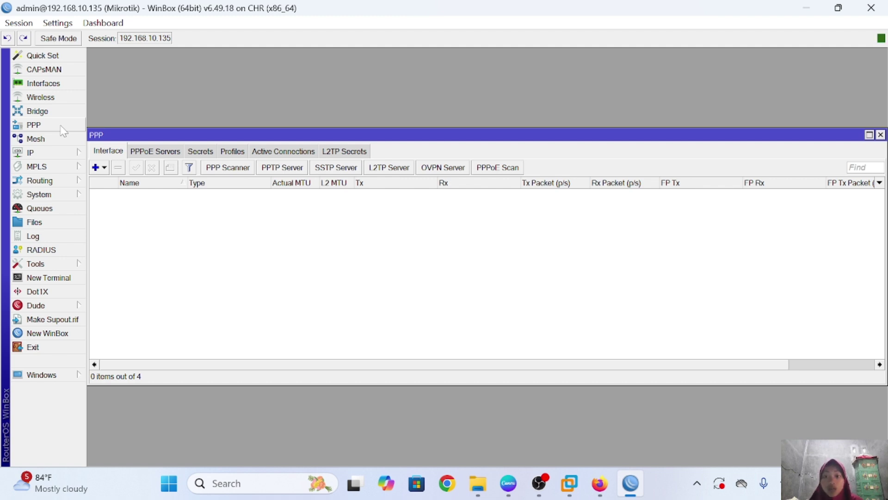
click(880, 135)
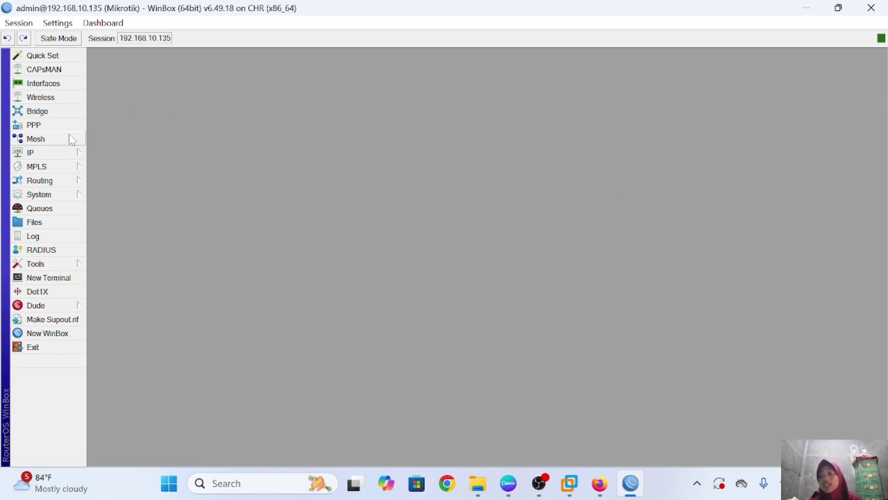
click(69, 137)
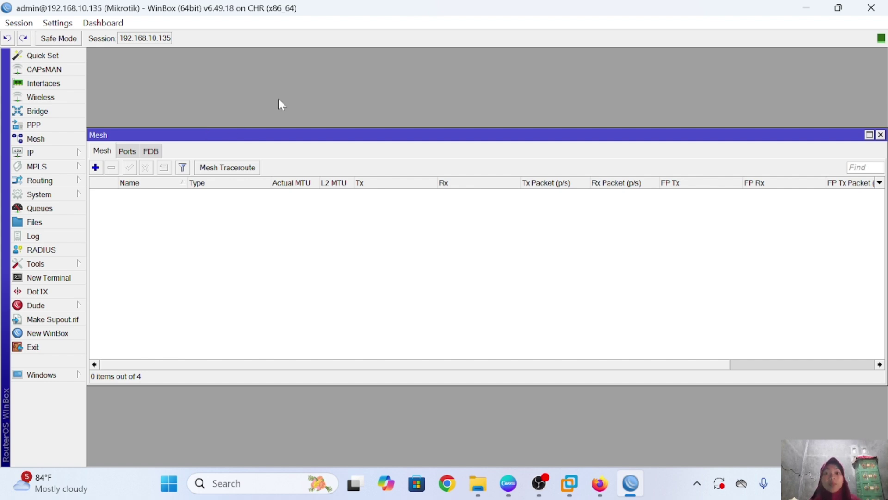
click(881, 134)
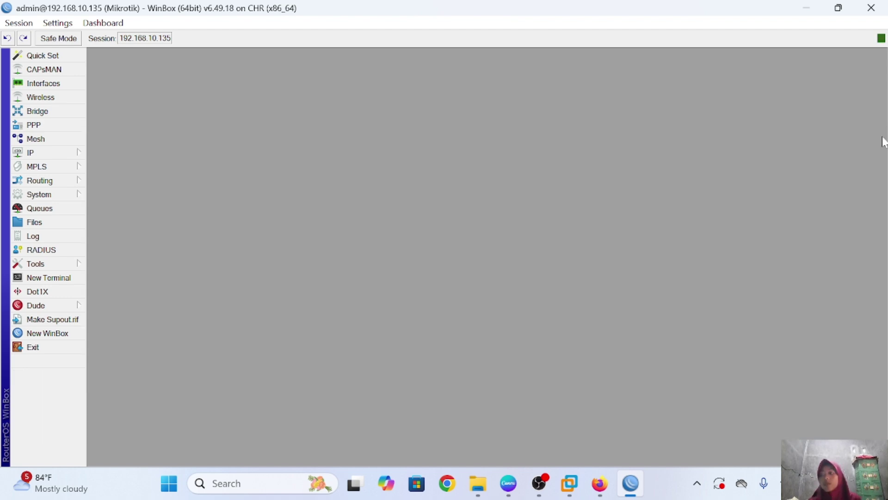
click(75, 156)
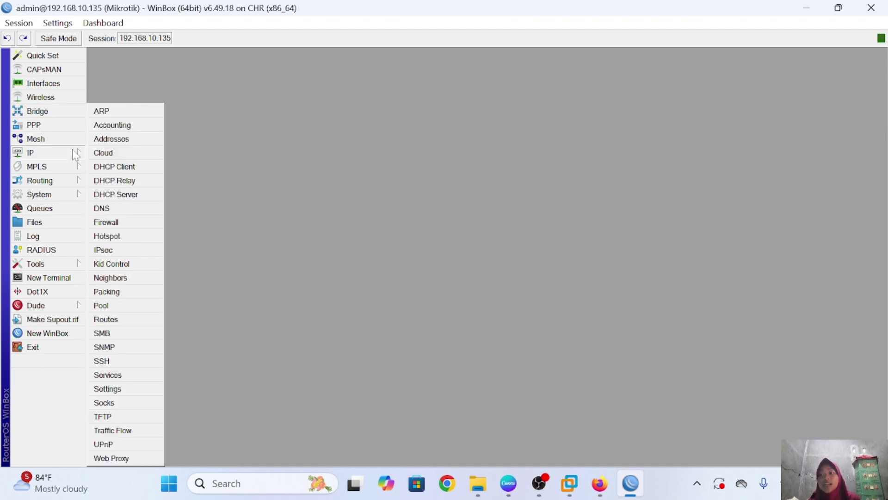
click(77, 196)
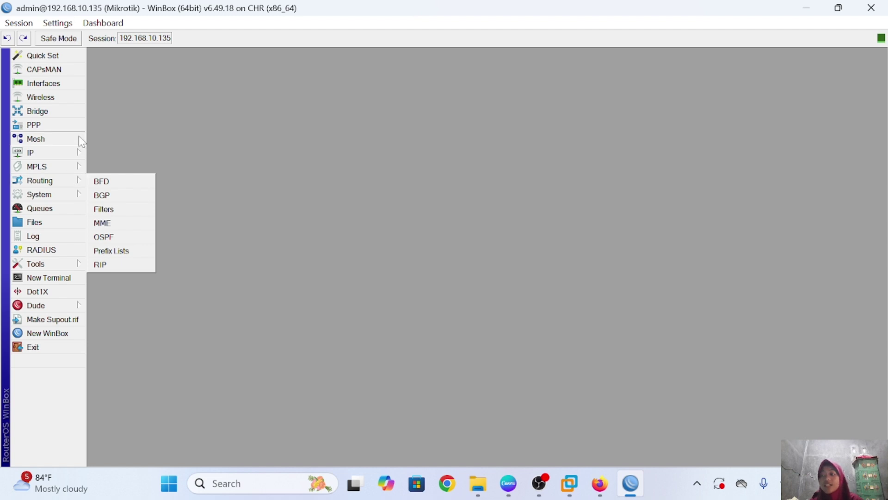
mouse_move(64, 186)
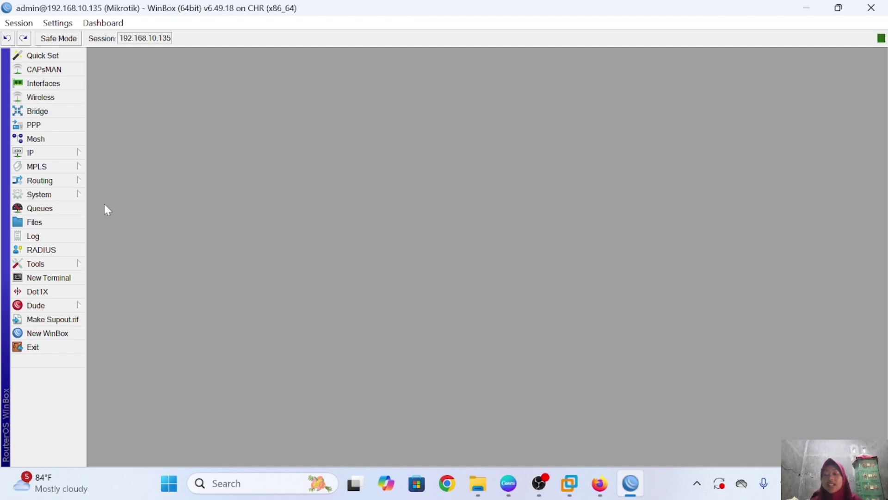
click(74, 208)
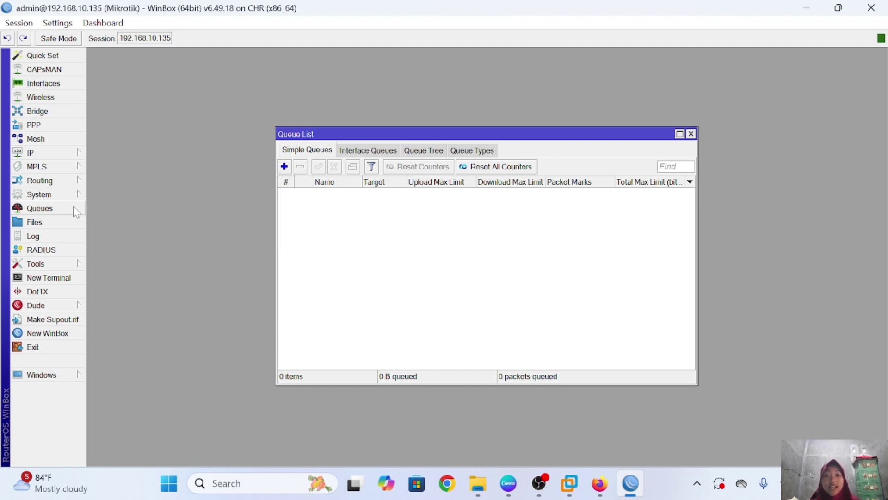
click(691, 133)
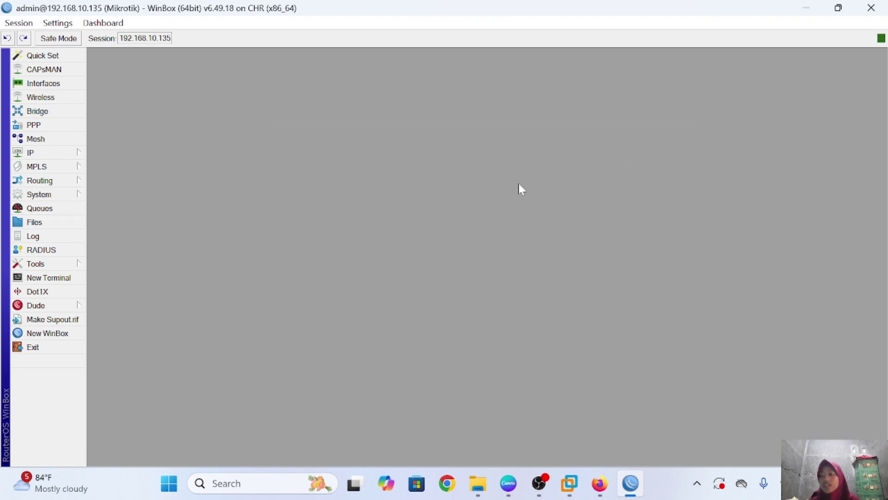
click(73, 224)
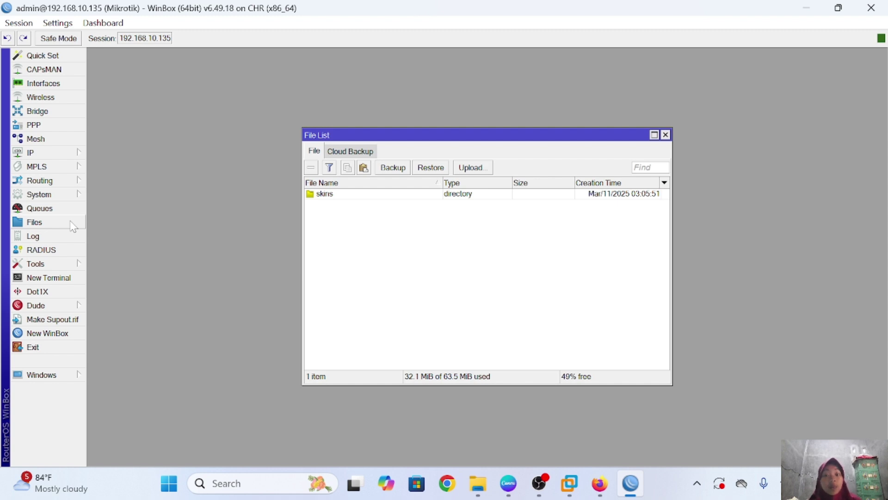
key(Escape)
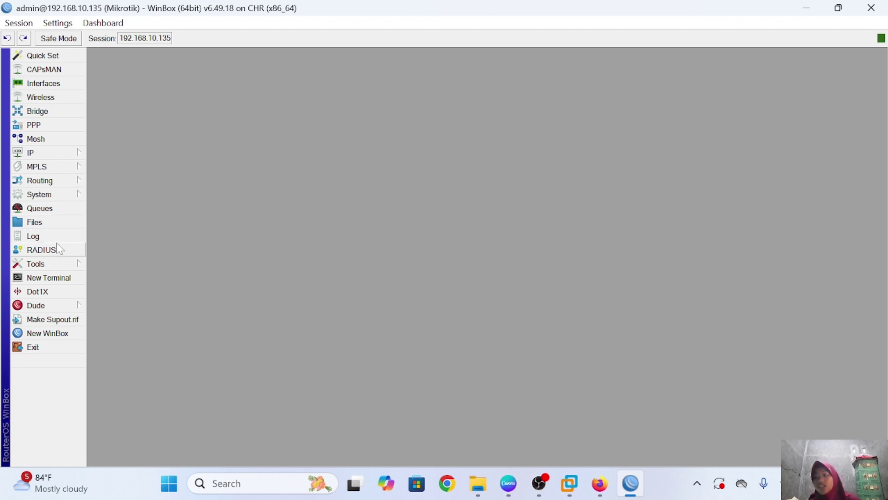
click(58, 240)
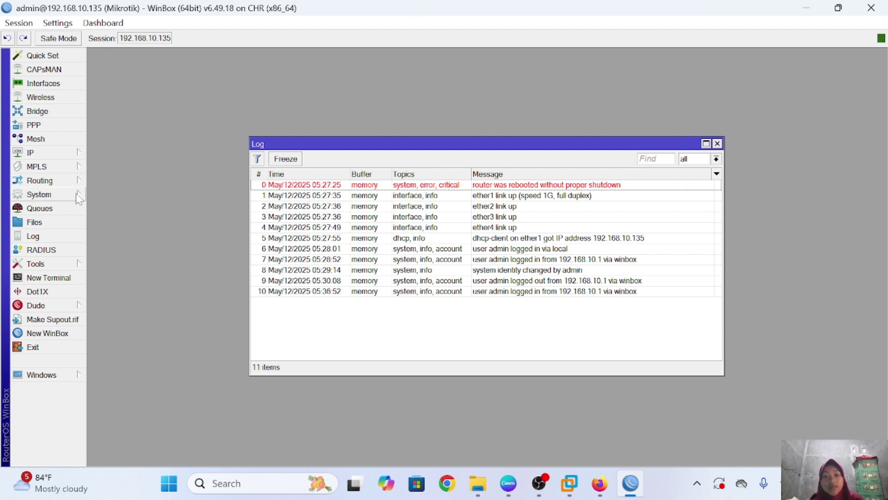
click(717, 144)
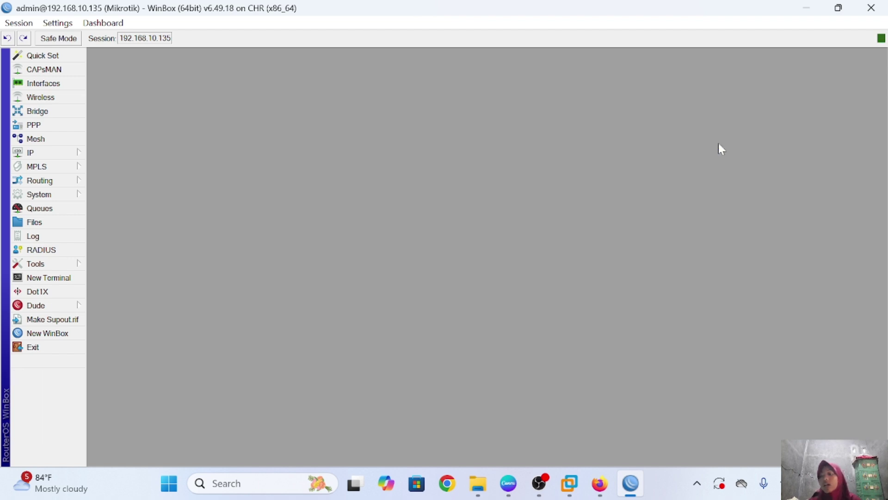
Glance at the empty RADIUS list and the Tools submenu, then launch New Terminal
click(64, 253)
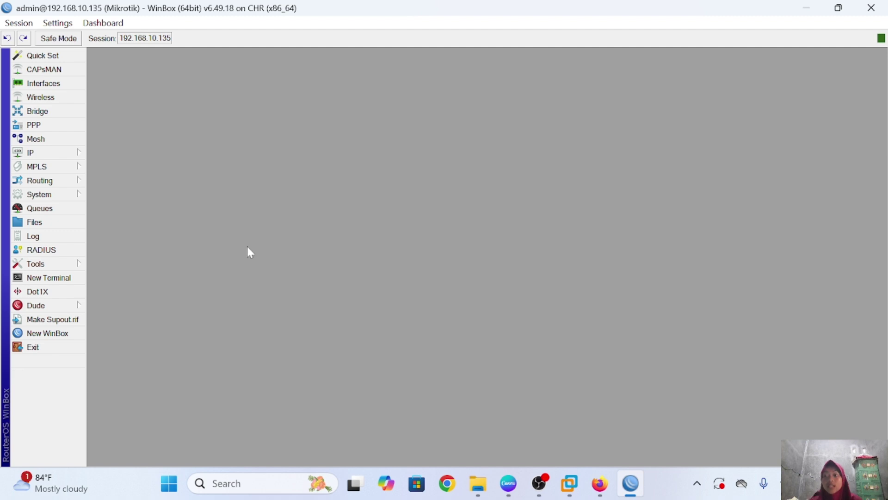
click(78, 267)
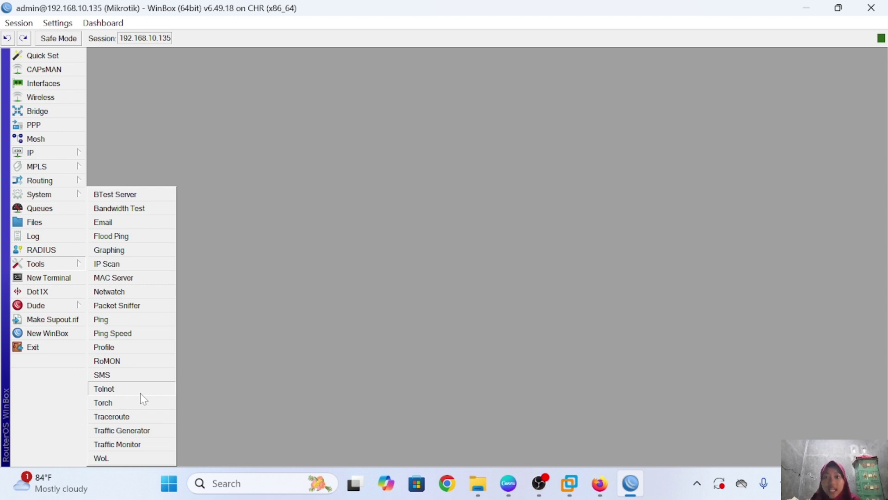
click(199, 278)
click(74, 277)
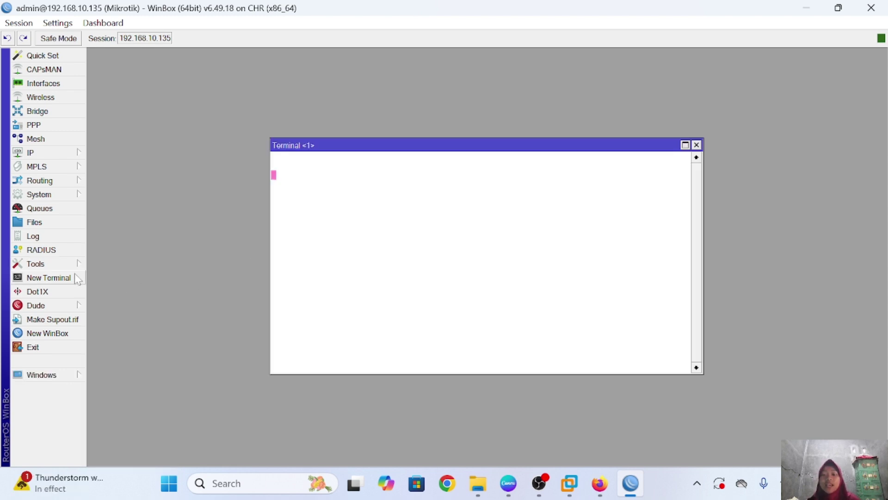
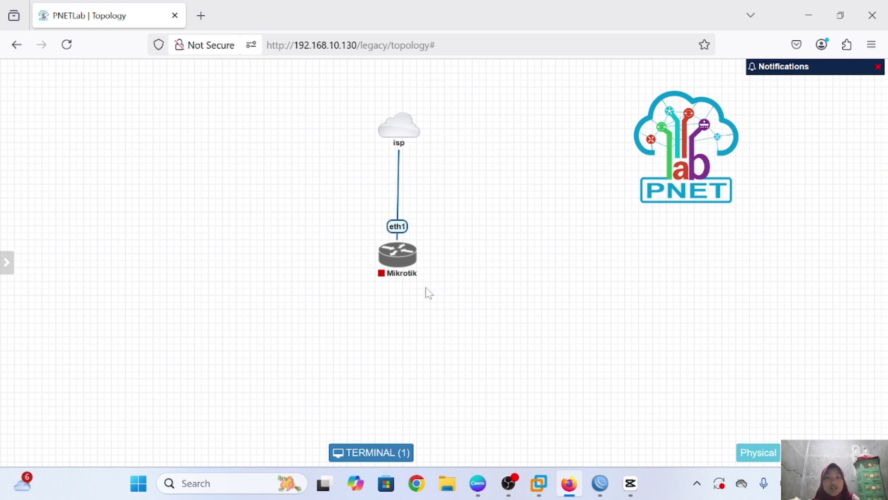
Check the topology showing the isp cloud linked to the Mikrotik router's eth1
mouse_move(393, 256)
right_click(513, 209)
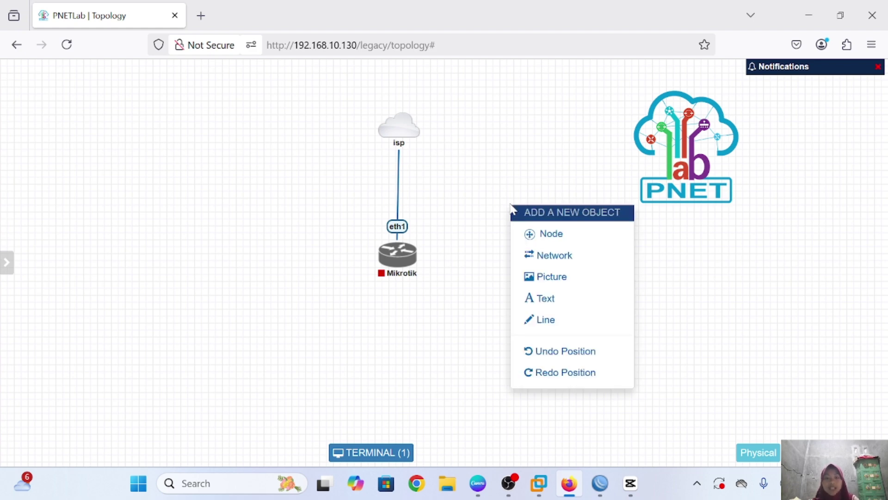
click(553, 240)
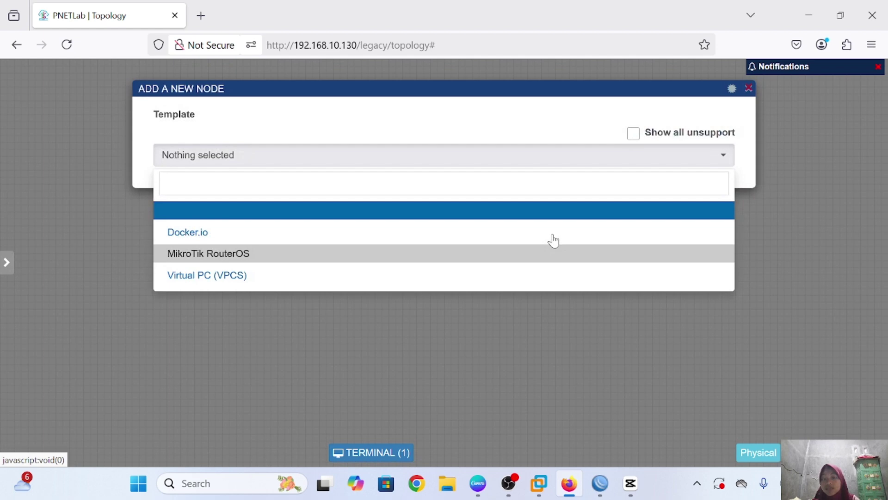
click(295, 253)
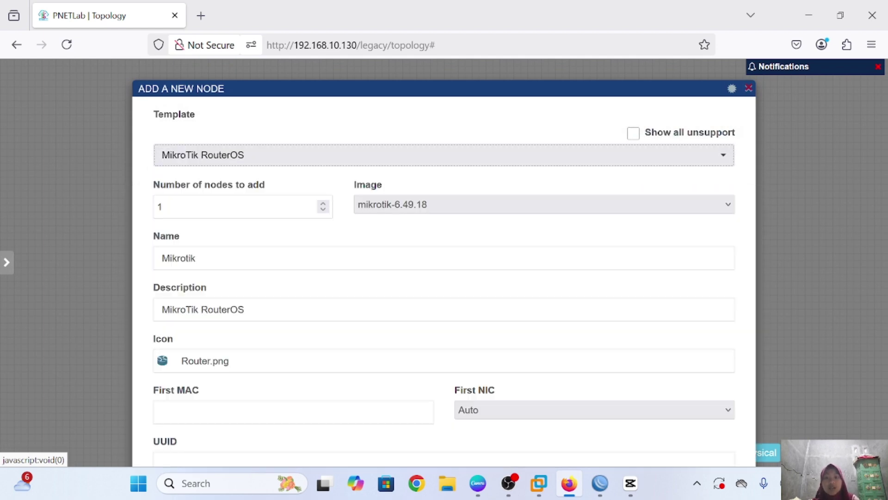
scroll(326, 337, down, 7)
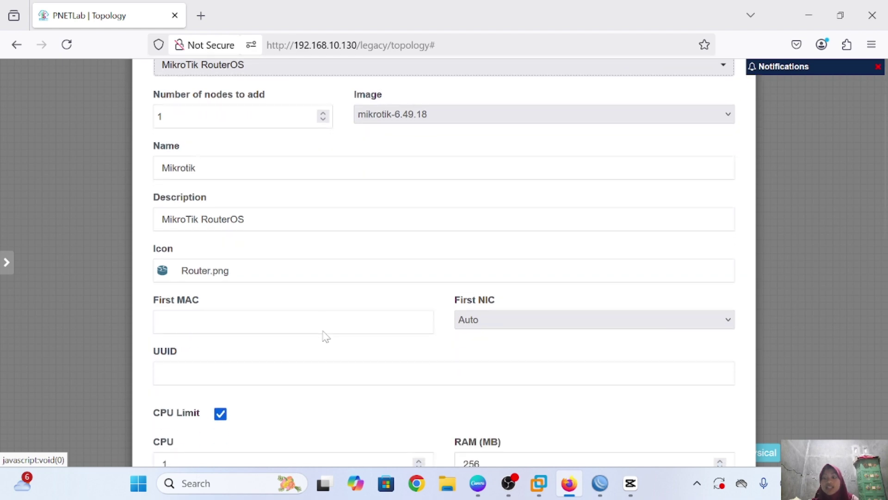
scroll(326, 337, down, 7)
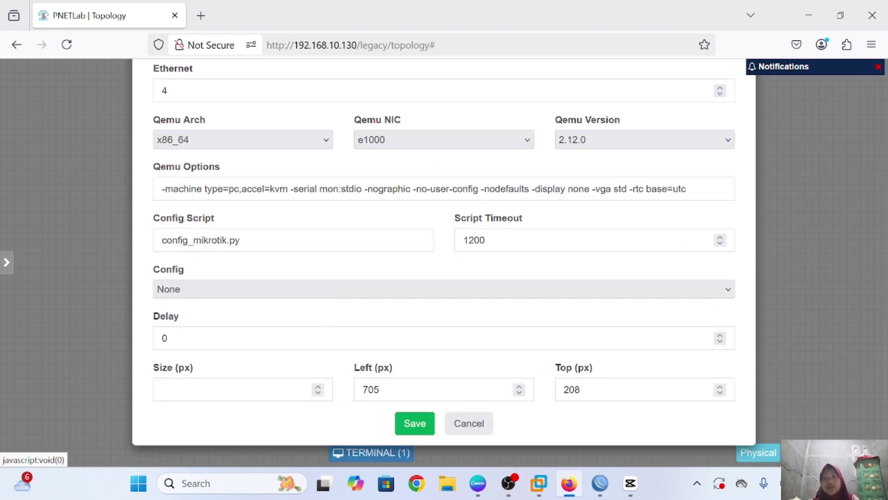
drag(317, 189, 162, 189)
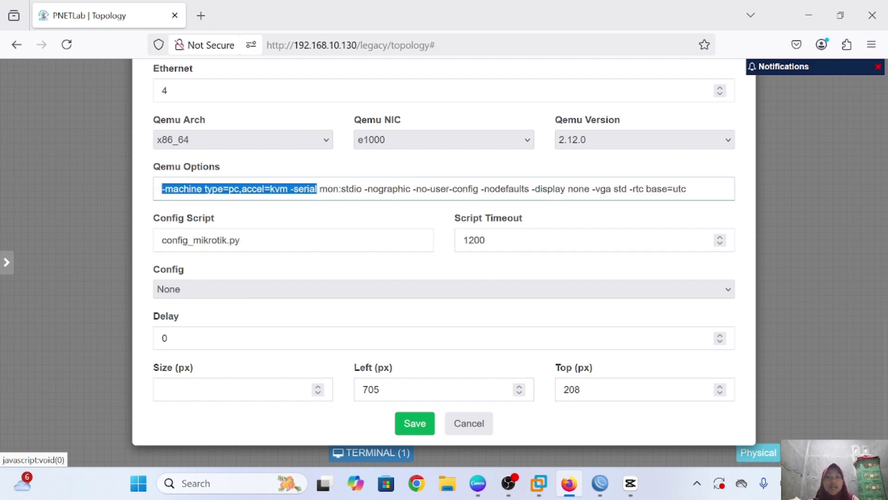
drag(317, 189, 688, 189)
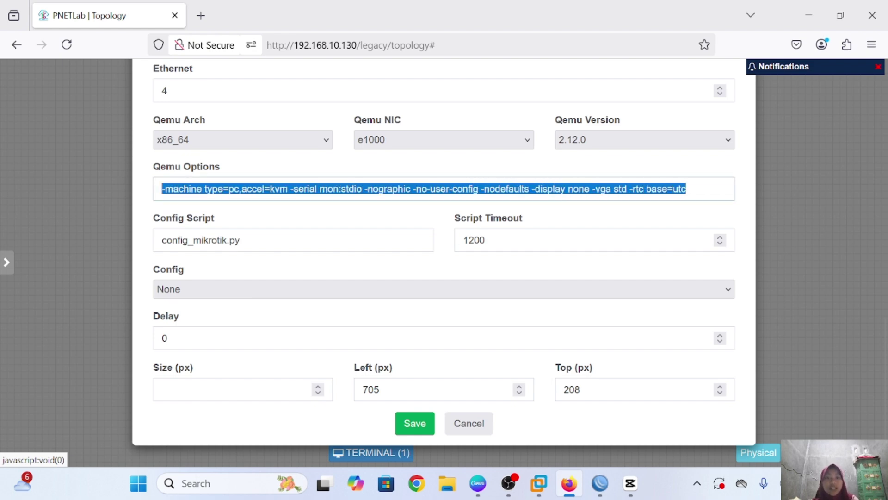
click(689, 188)
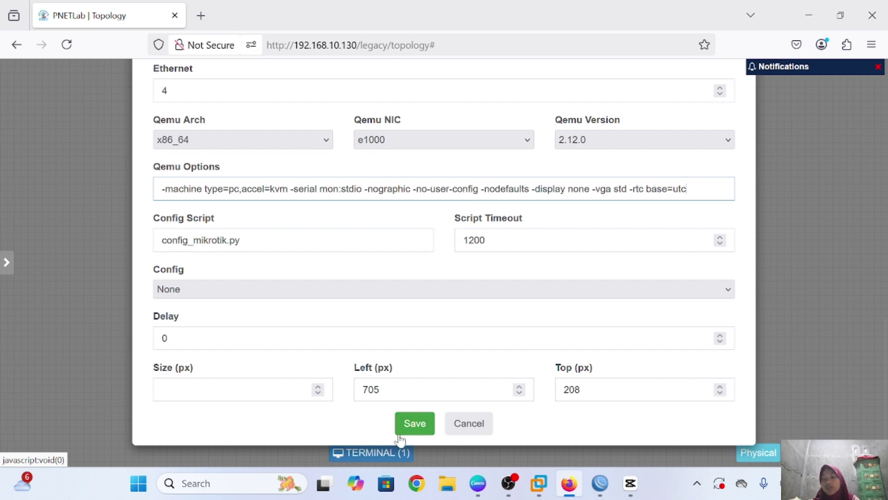
click(465, 425)
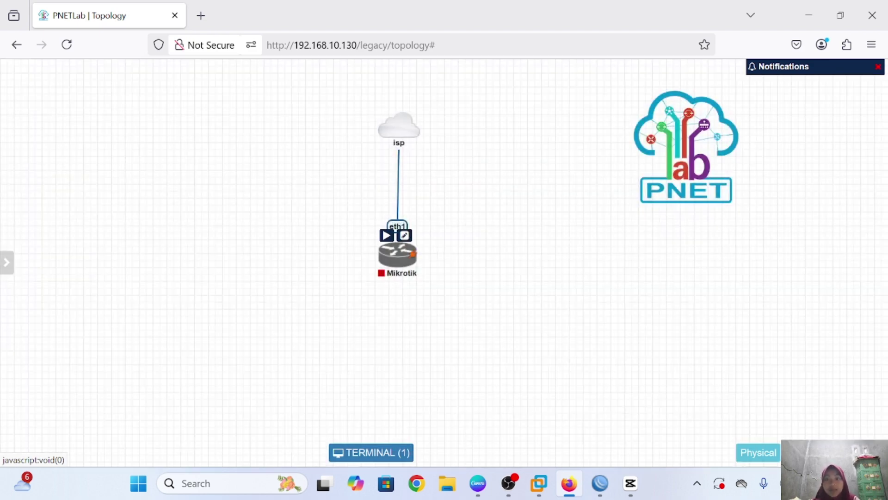
mouse_move(417, 132)
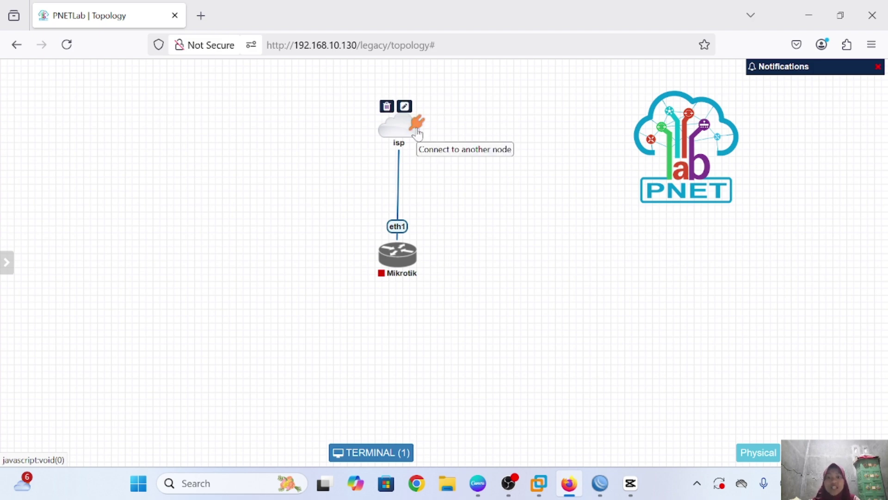
right_click(450, 138)
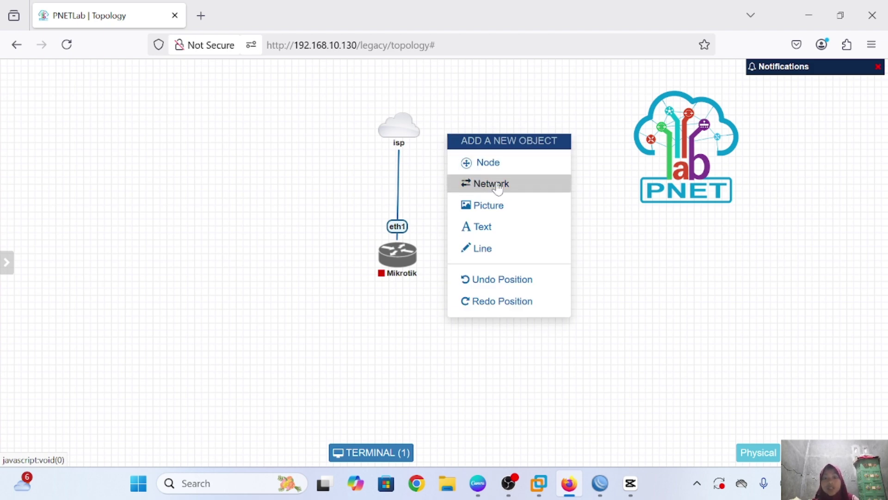
click(518, 191)
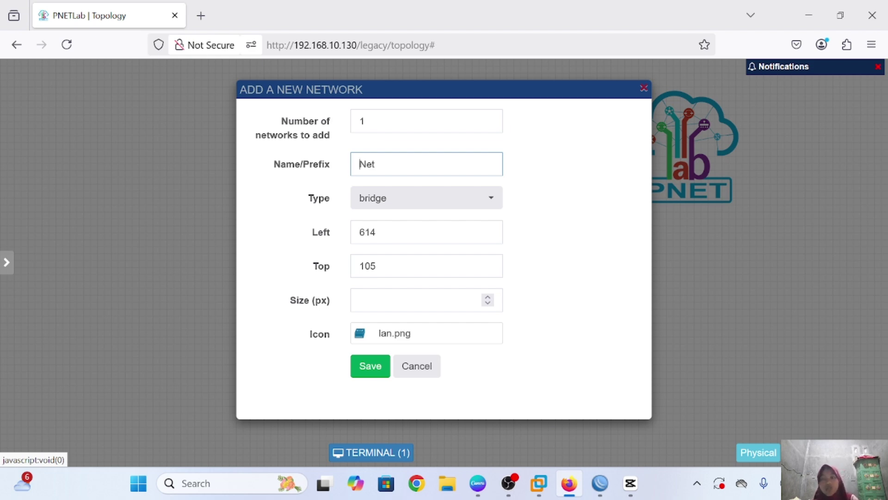
click(485, 203)
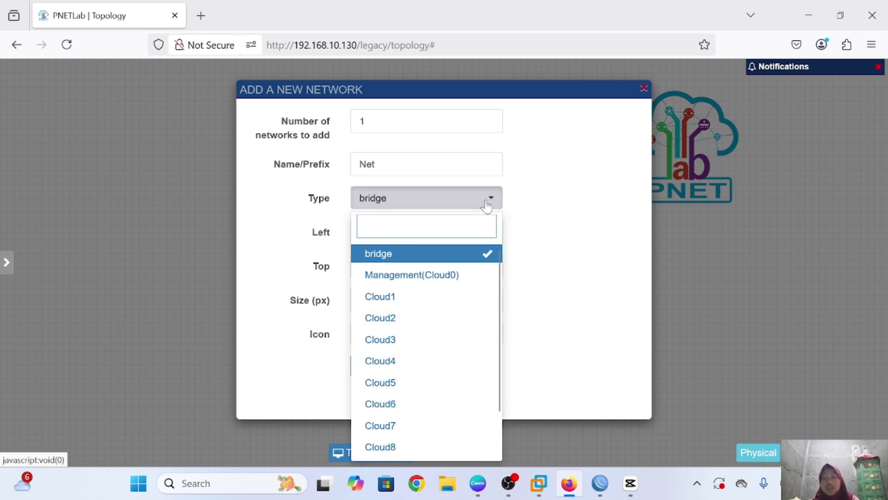
click(409, 277)
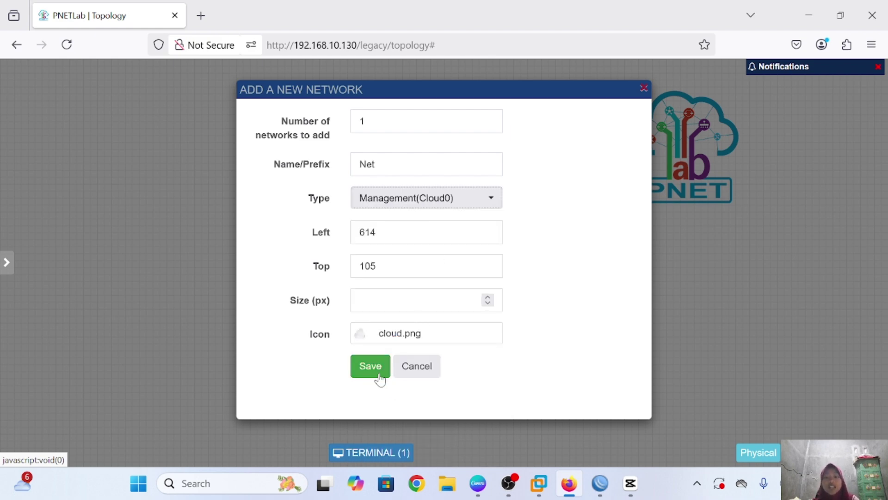
click(429, 368)
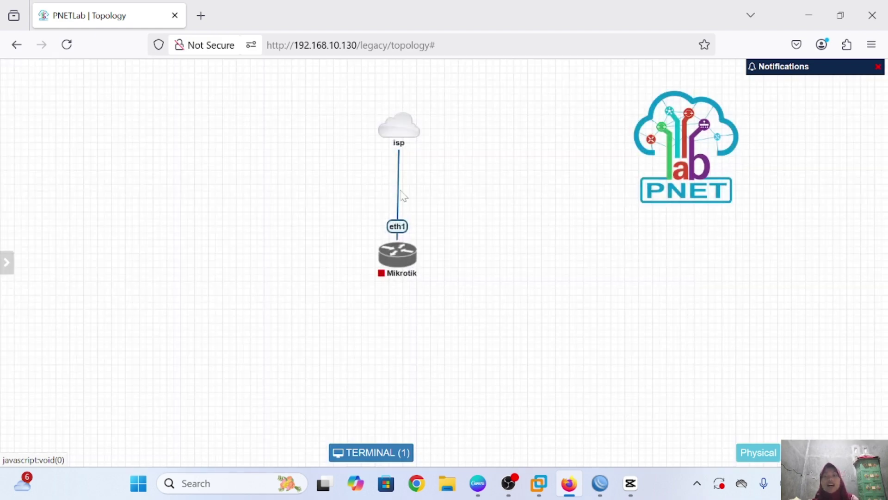
Start the Mikrotik router node from its context menu
mouse_move(403, 140)
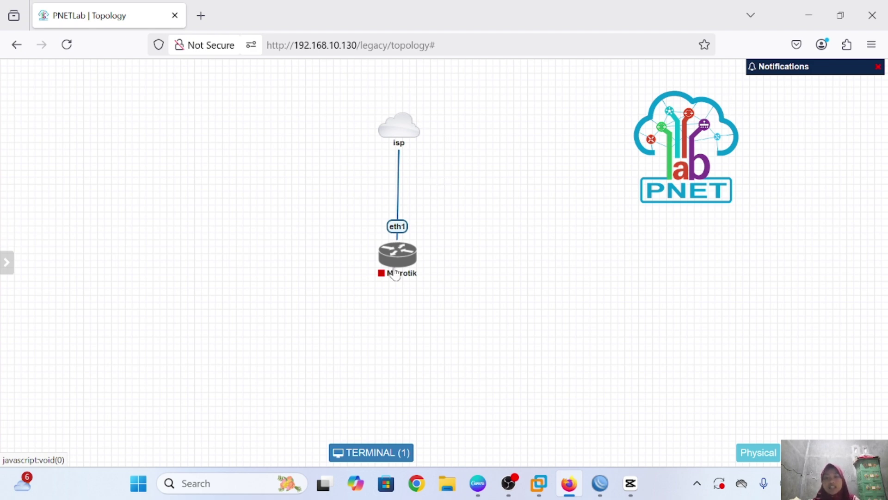
mouse_move(414, 125)
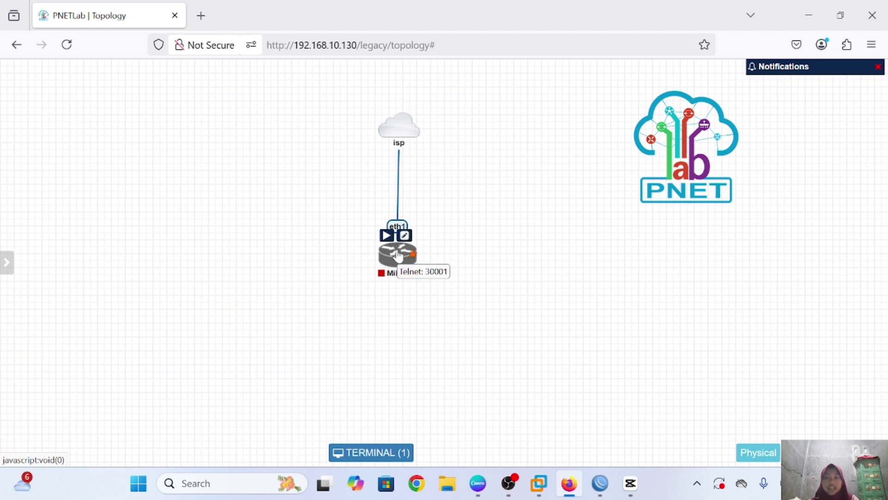
right_click(399, 256)
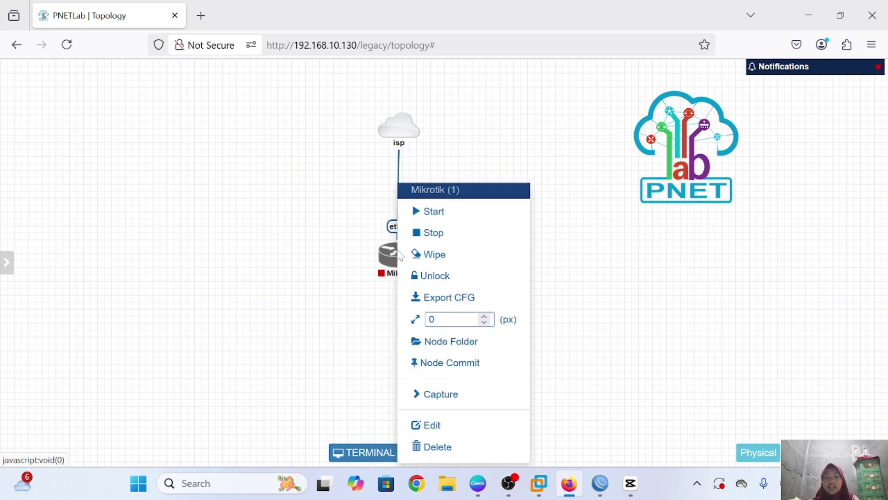
click(434, 212)
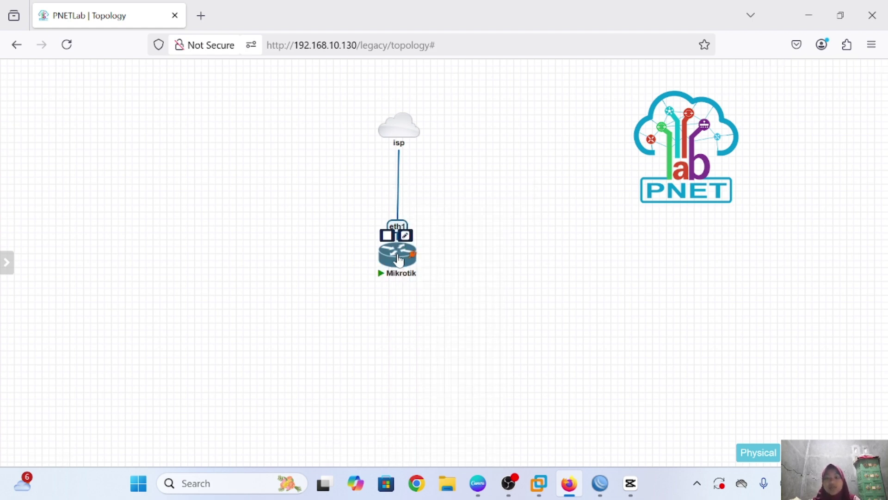
Open the Mikrotik console, log in as admin with an empty password, and clear the screen
click(399, 261)
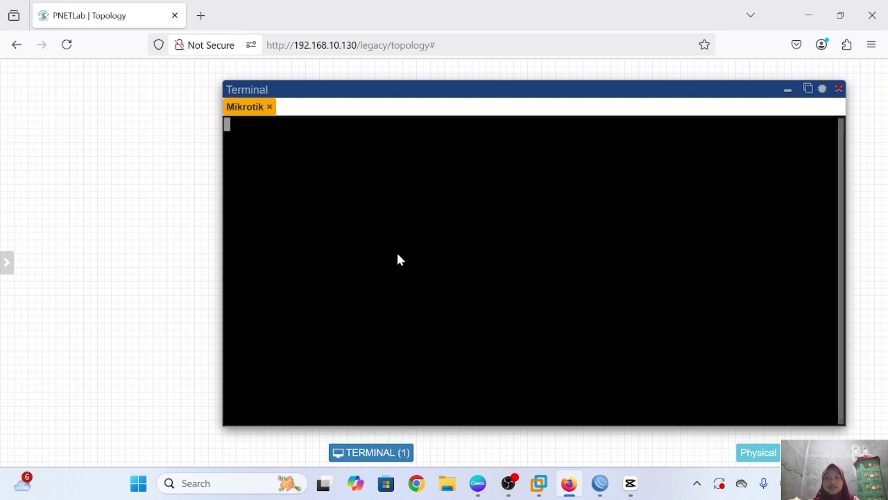
key(Return)
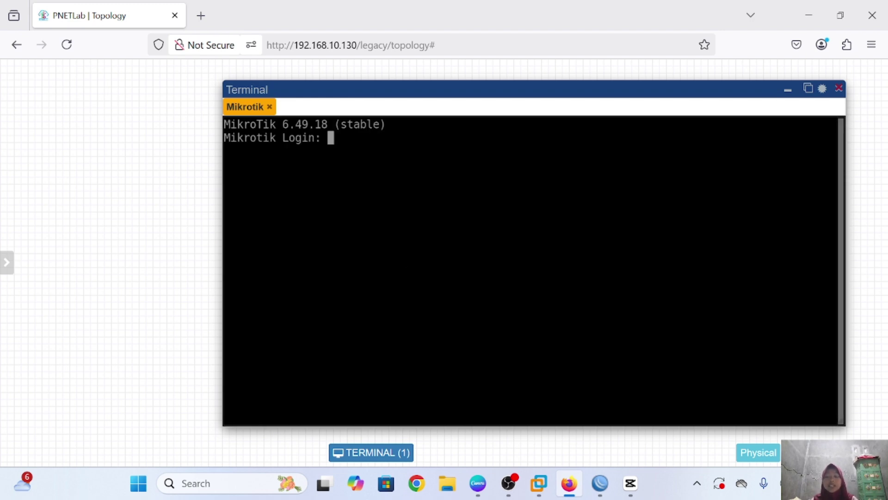
text(a)
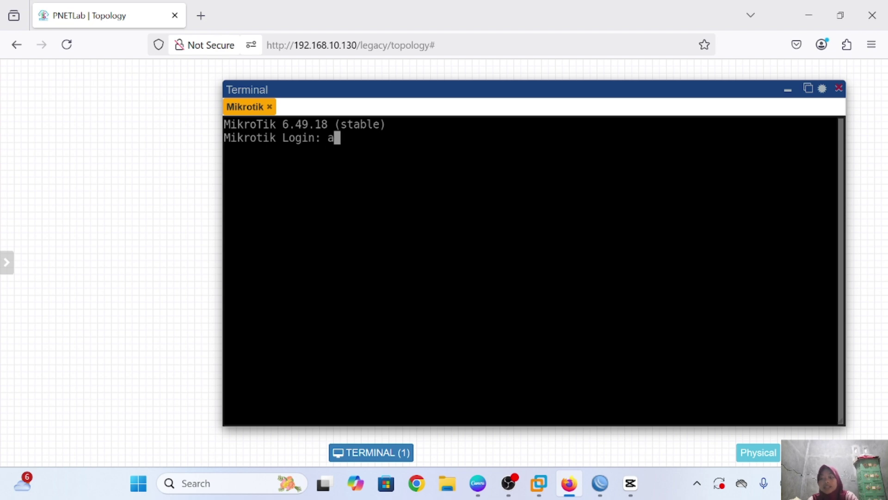
text(dm)
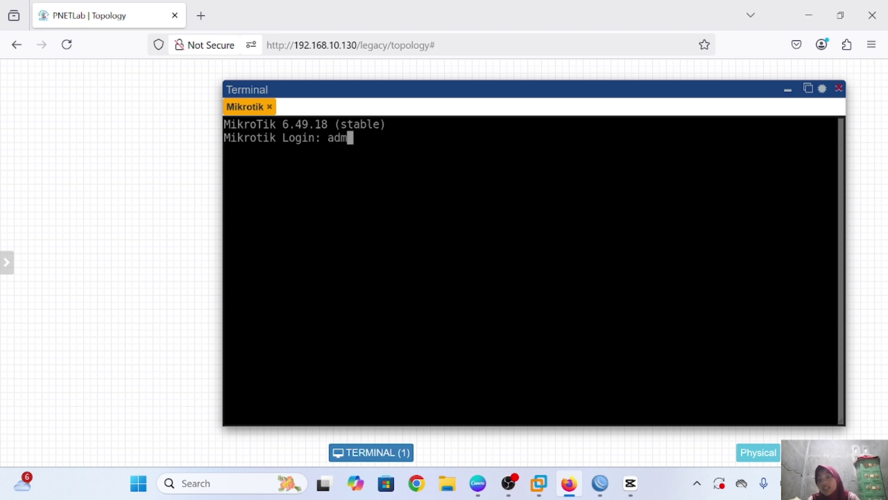
text(i)
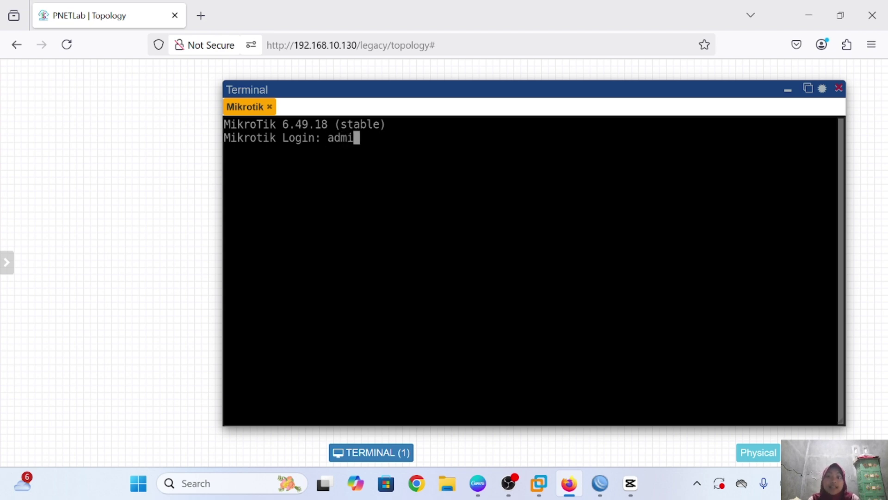
text(n)
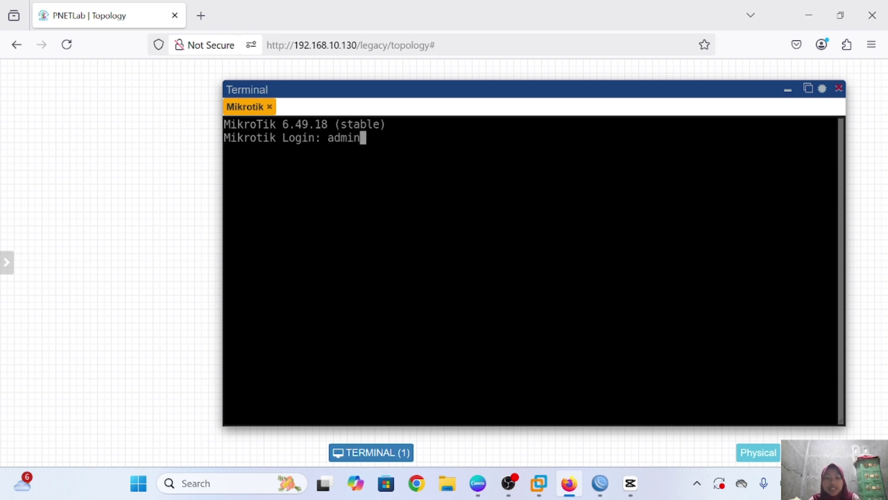
key(Return)
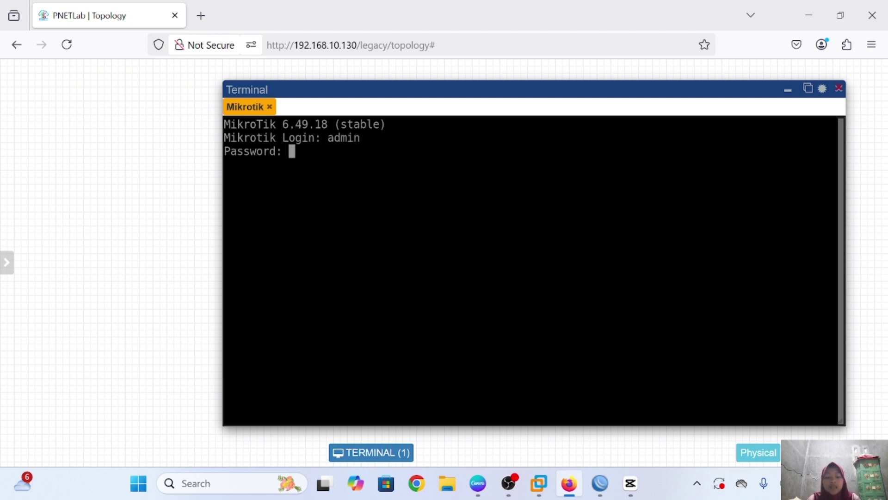
key(Return)
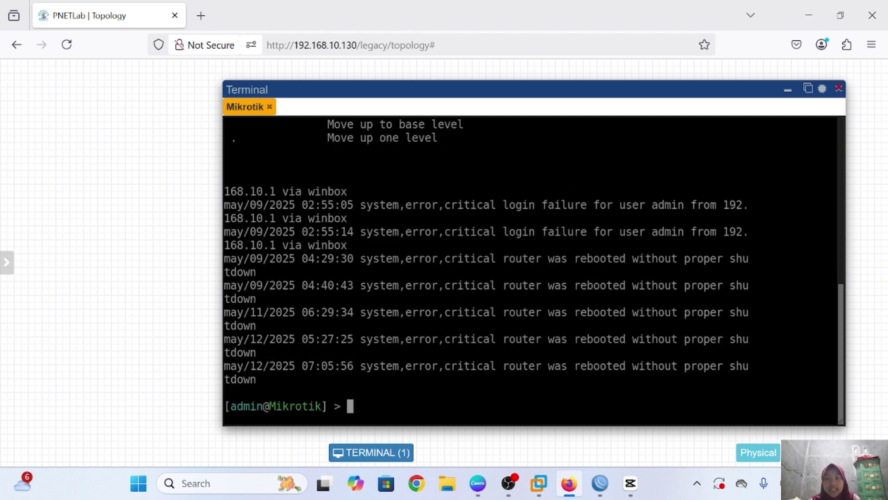
key(ctrl+l)
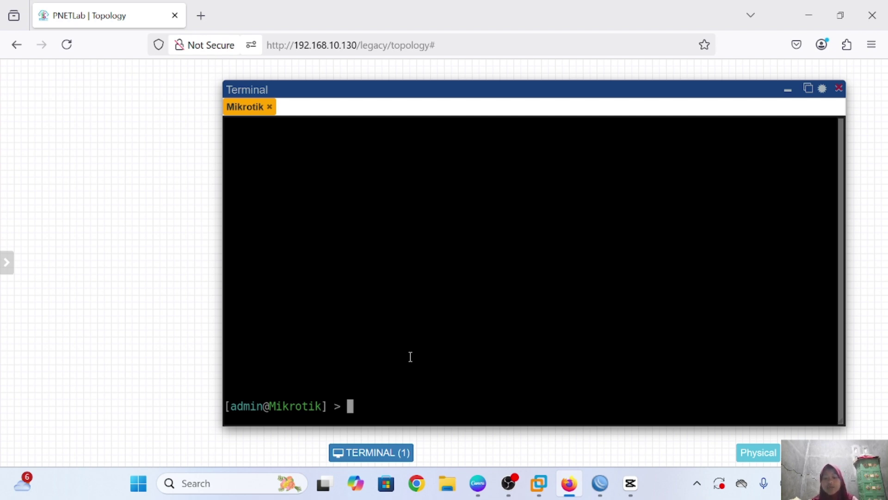
Run 'ip address print' to show 192.168.10.136/24 on ether1, then switch to WinBox
text(ip )
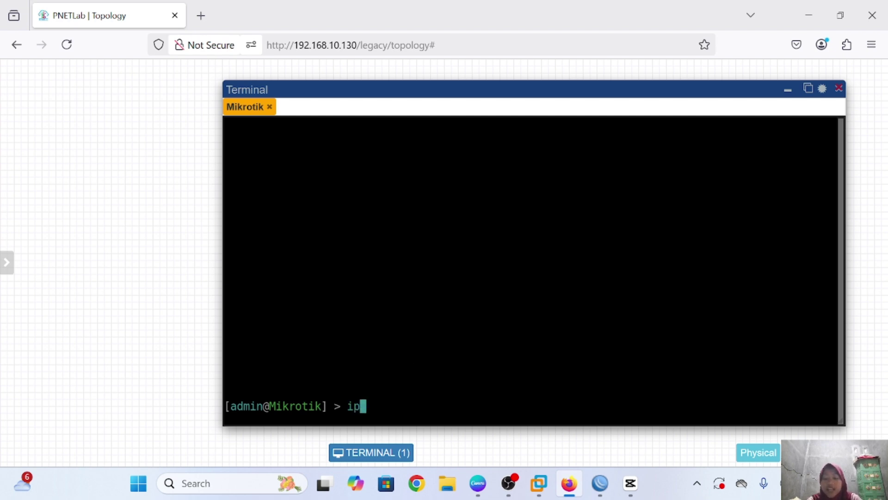
text(addr)
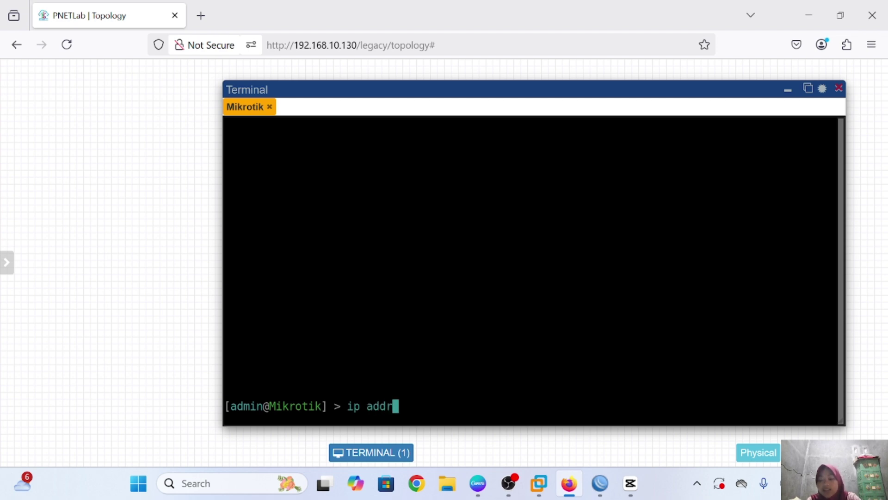
text(ess print)
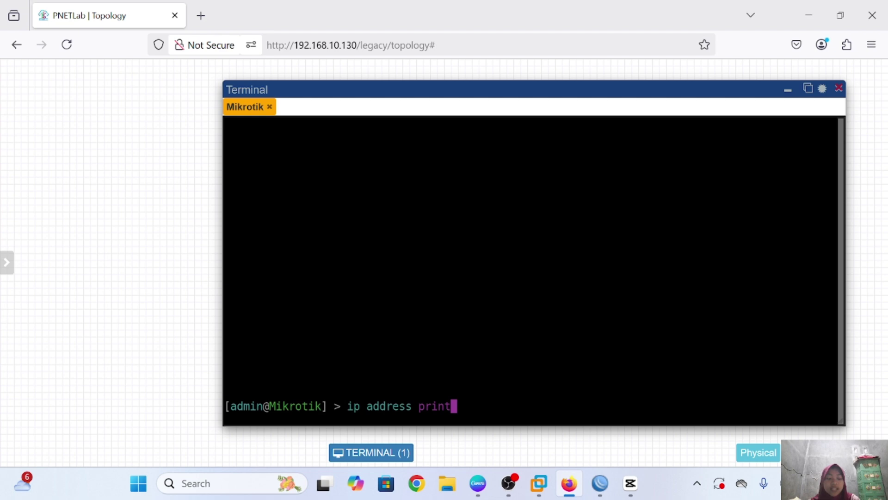
key(Return)
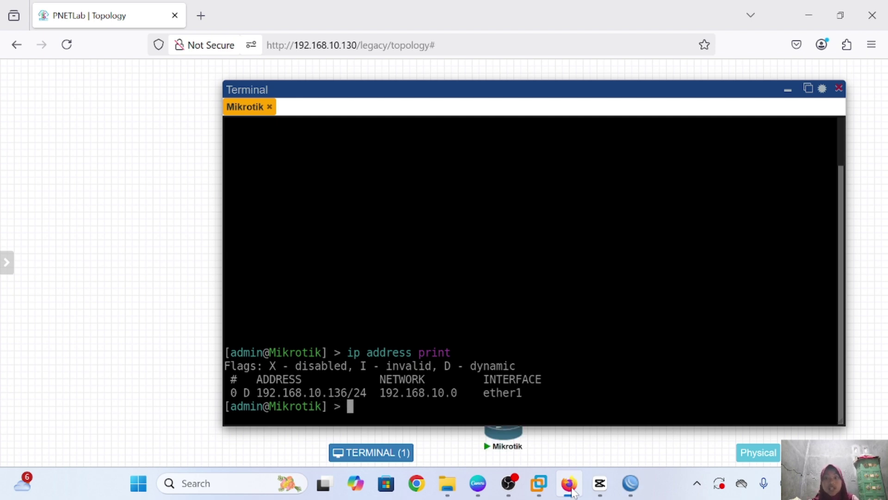
click(630, 483)
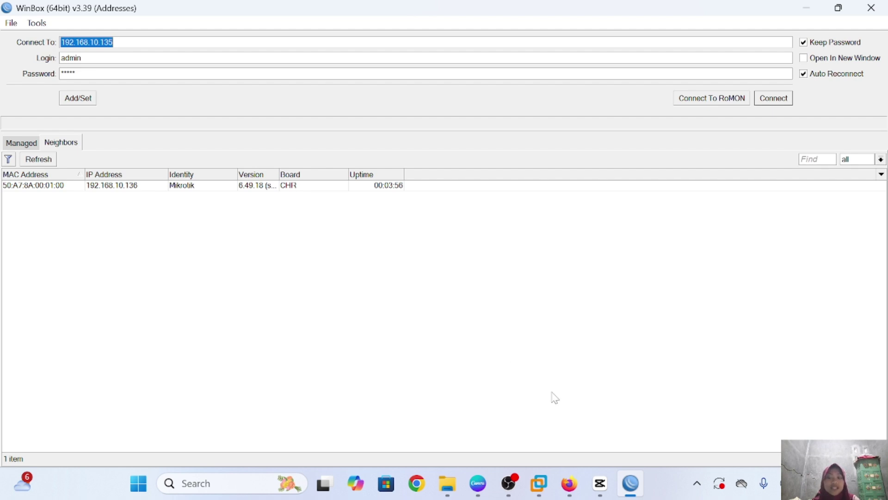
Connect WinBox as admin to 192.168.10.136 instead of 192.168.10.135
click(573, 488)
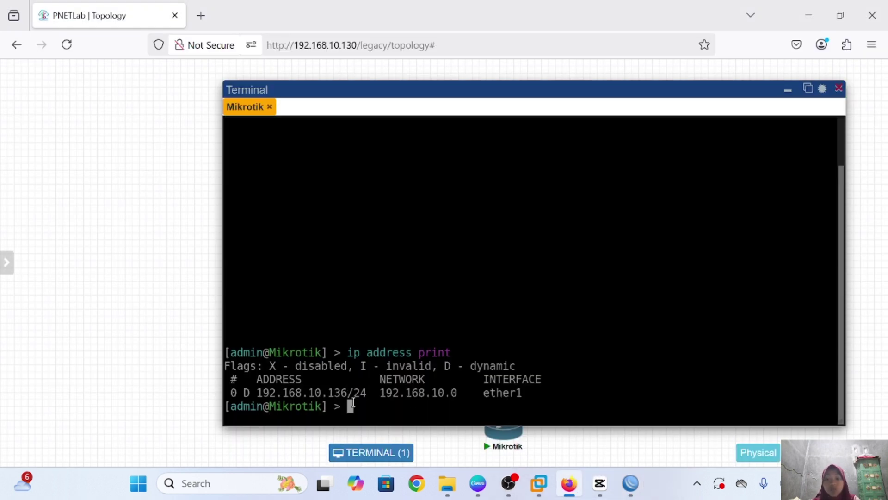
click(630, 492)
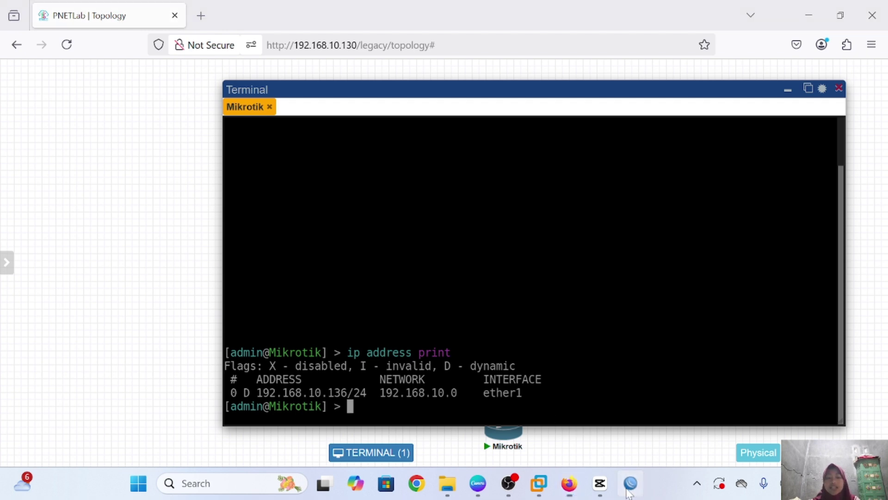
click(115, 42)
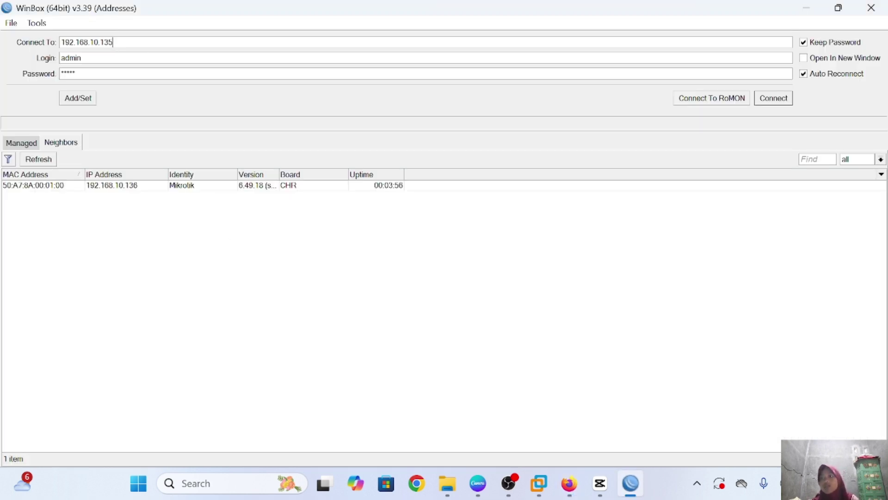
key(BackSpace)
key(BackSpace)
key(BackSpace)
key(BackSpace)
key(BackSpace)
key(BackSpace)
key(BackSpace)
key(BackSpace)
key(BackSpace)
key(BackSpace)
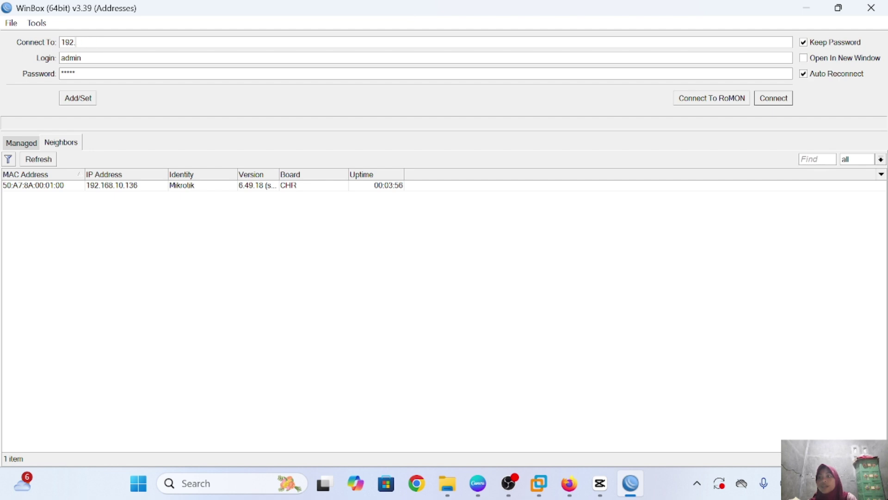
key(BackSpace)
key(BackSpace)
key(BackSpace)
key(BackSpace)
text(192)
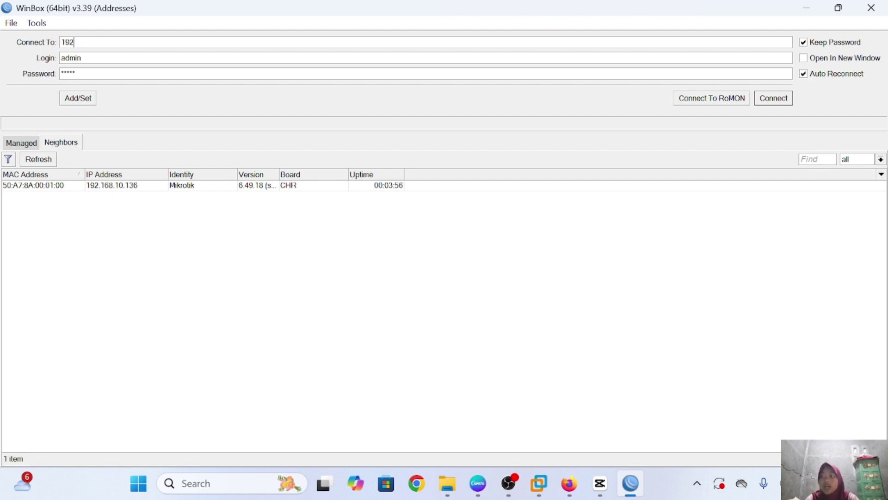
text(.1)
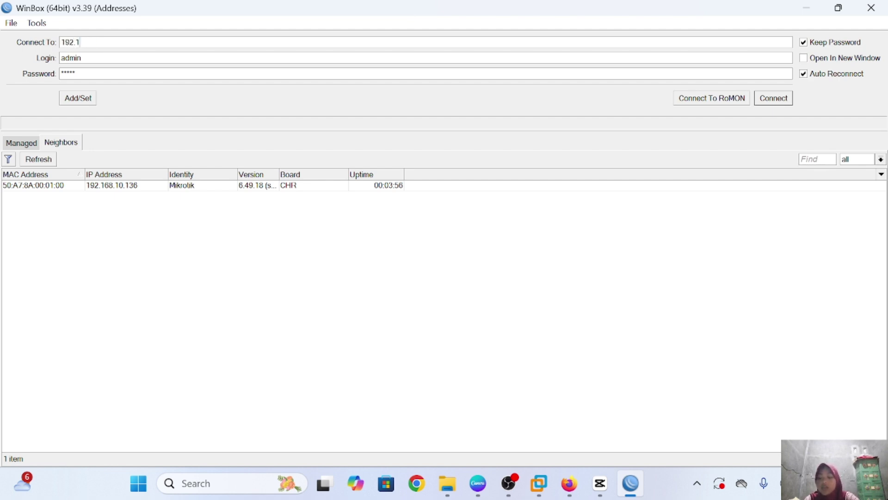
text(68.10)
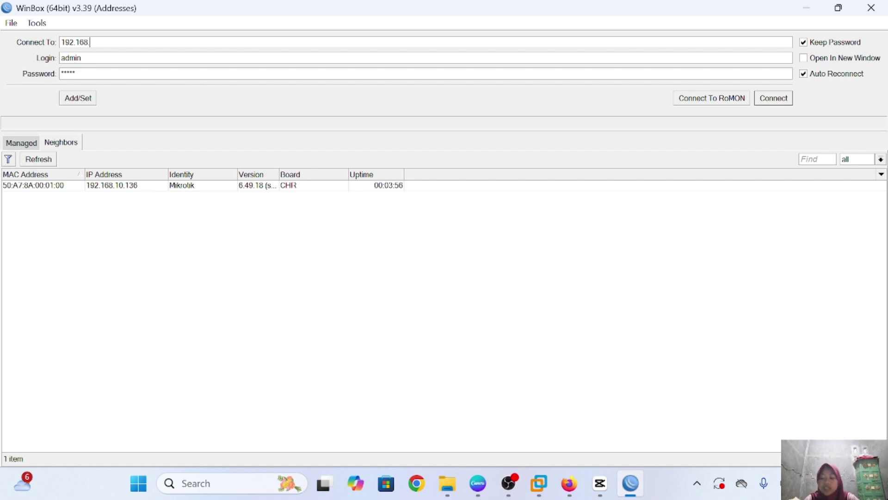
text(.1)
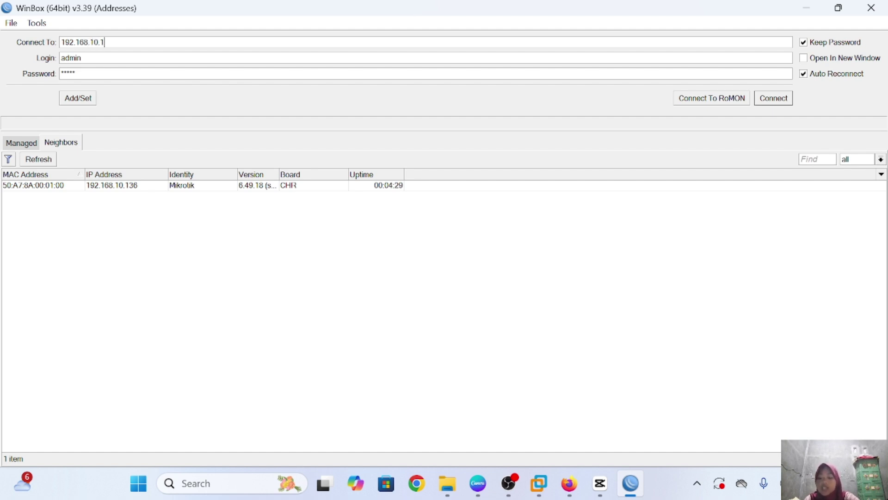
text(36)
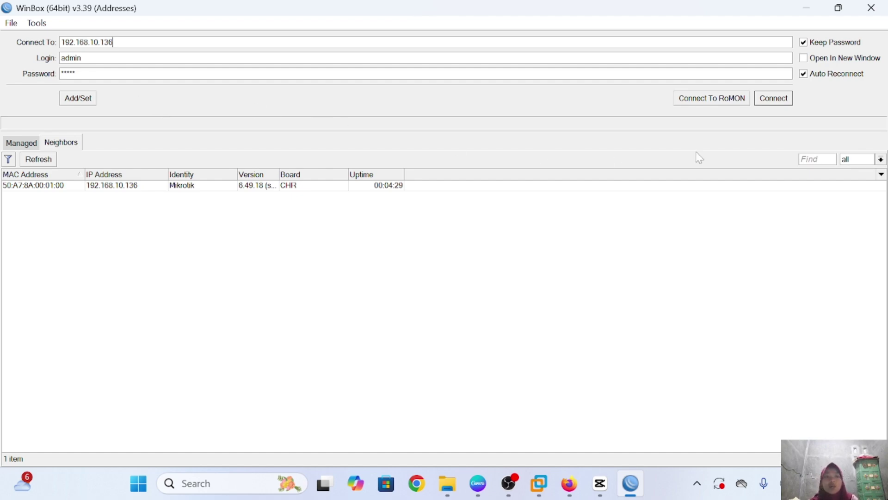
click(770, 99)
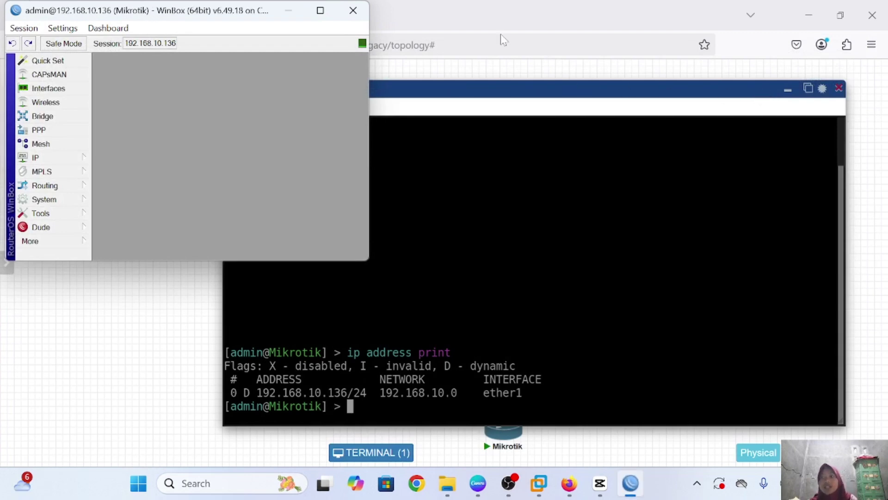
Maximize the WinBox session, then advance the slides to the WebFig topic
click(320, 10)
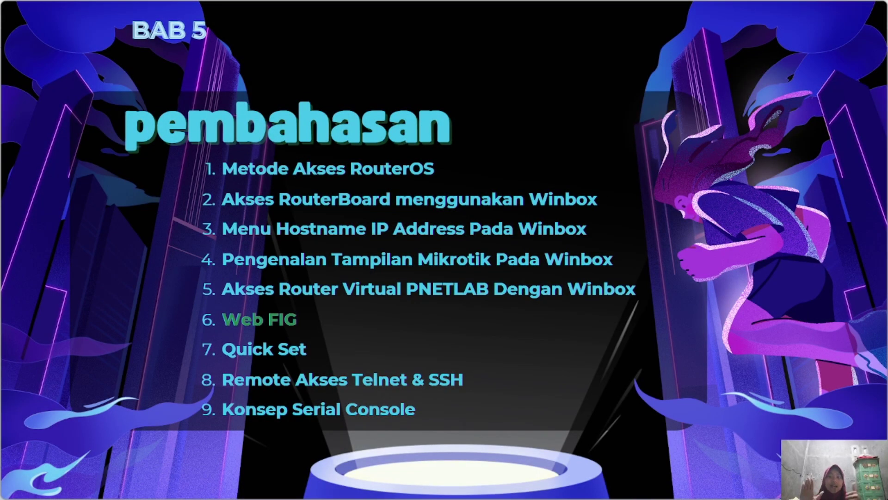
click(601, 259)
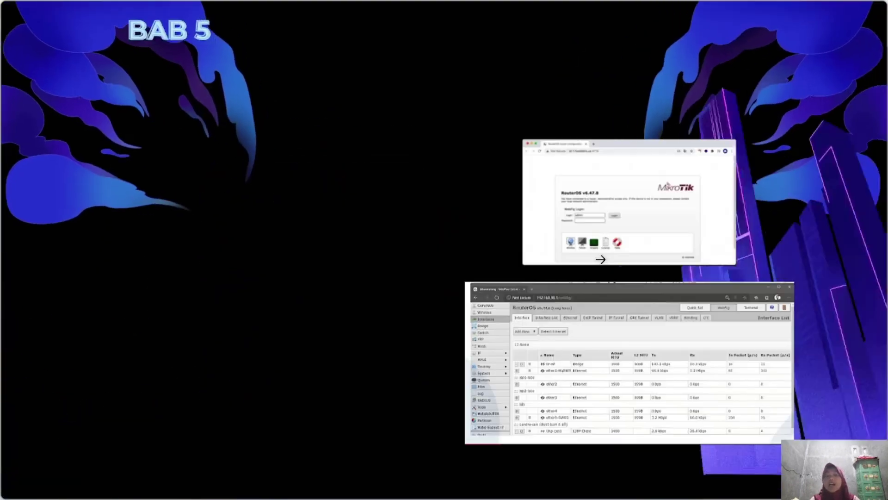
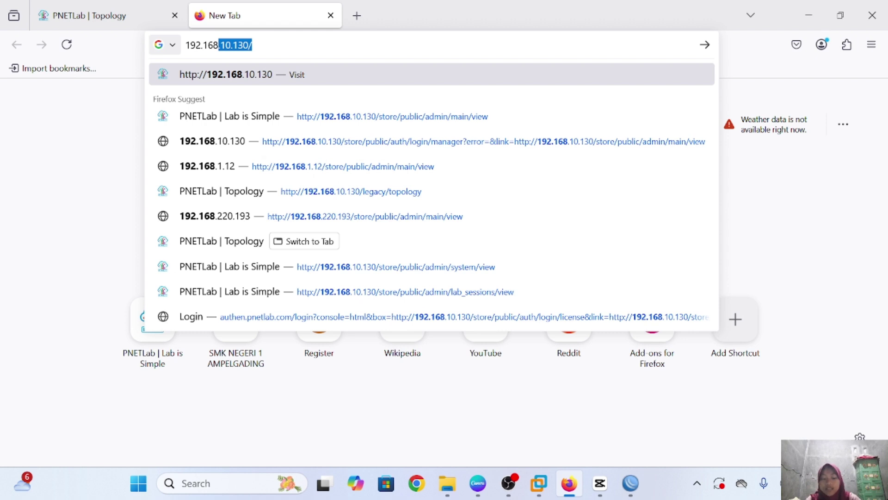
In WinBox, show the IP Address List with 192.168.10.136/24 on ether1
text(.10.1)
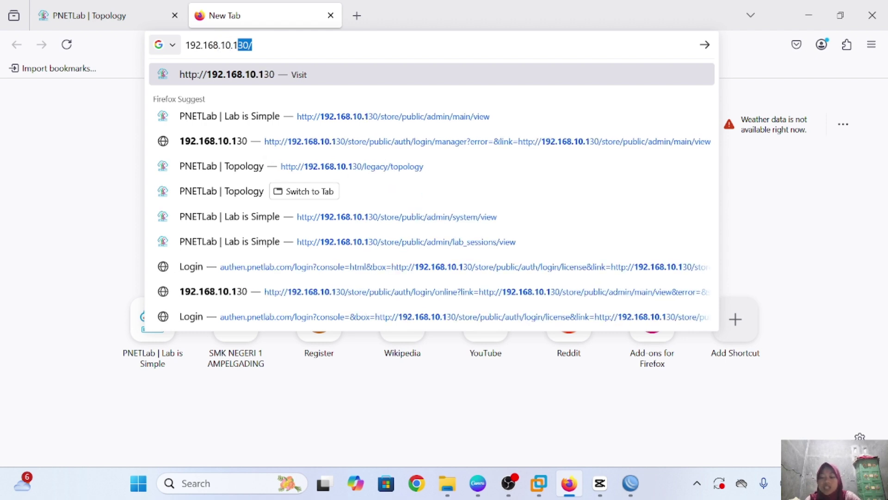
text(36)
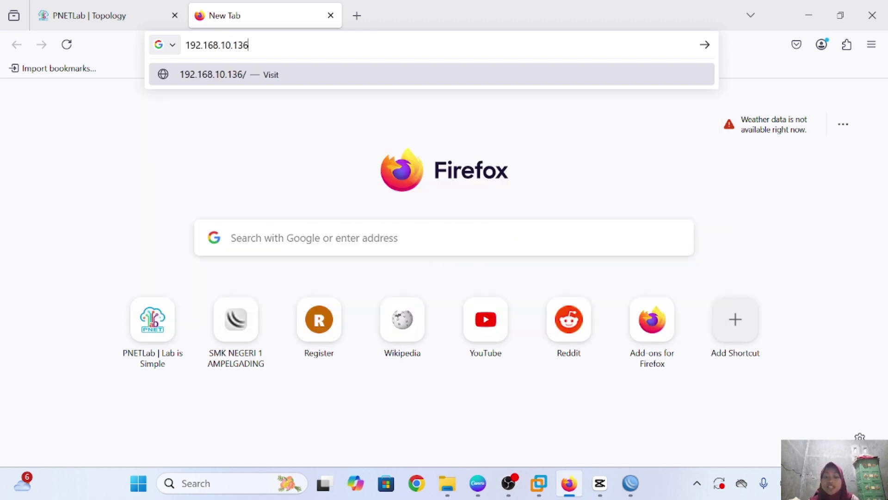
click(630, 483)
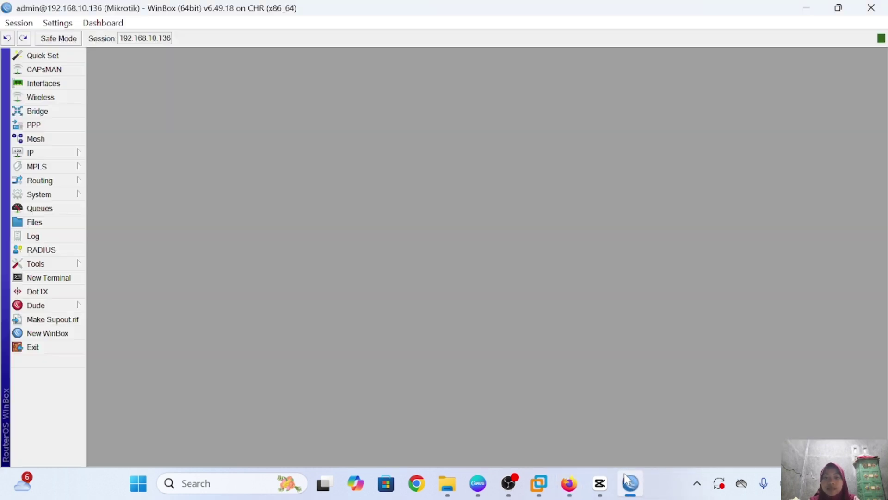
click(51, 153)
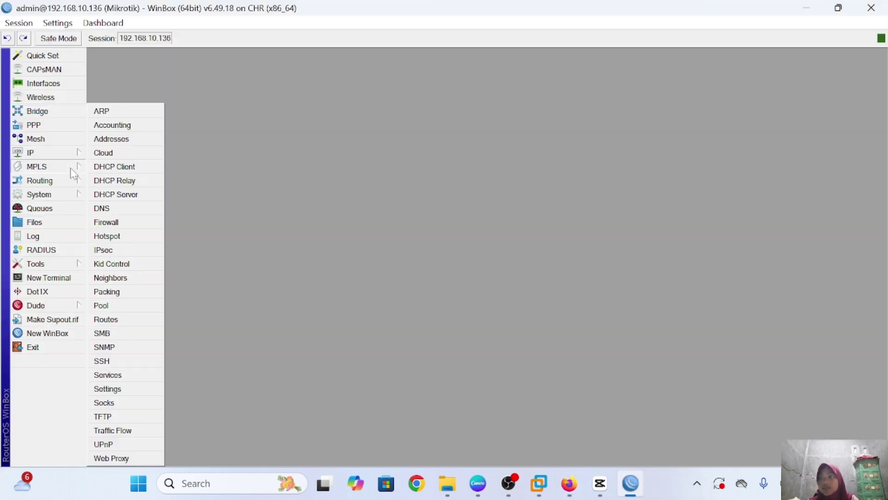
click(126, 139)
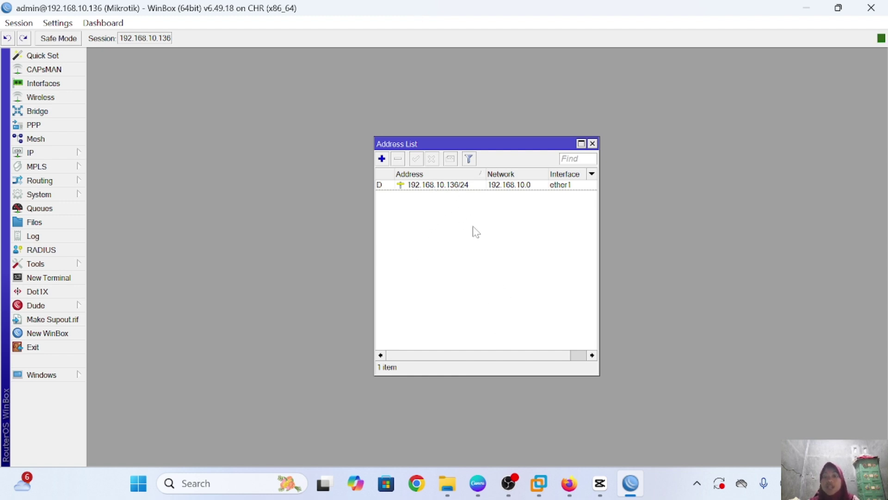
Load the router's WebFig page at 192.168.10.136 in Firefox
mouse_move(630, 484)
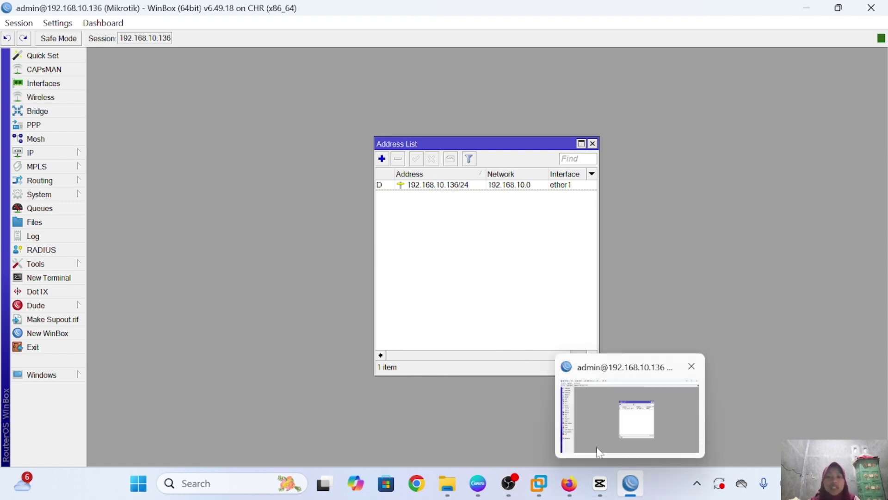
click(569, 483)
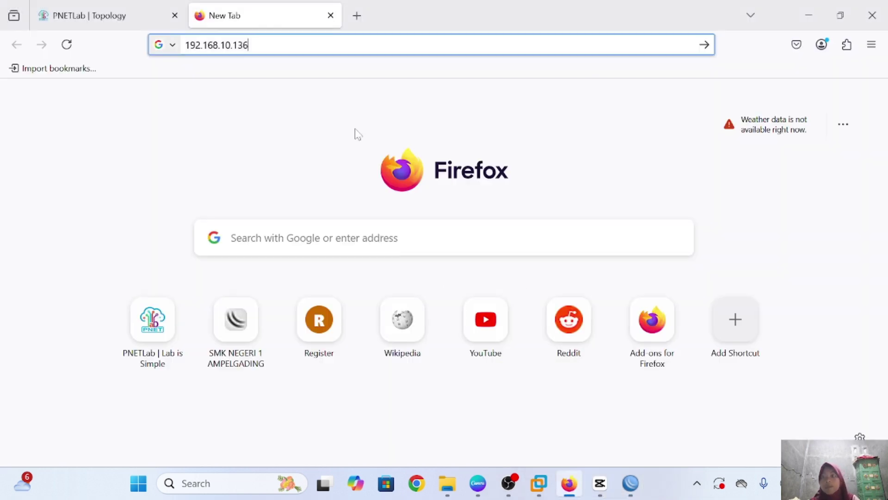
key(Return)
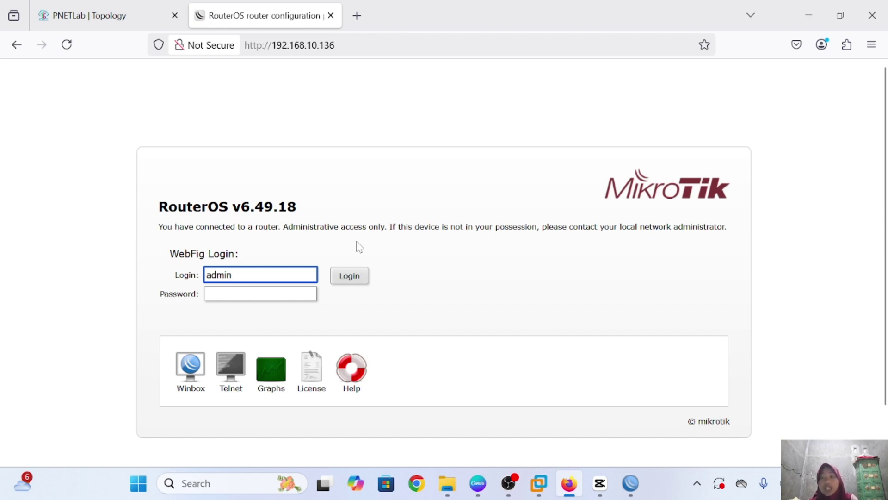
scroll(360, 247, down, 2)
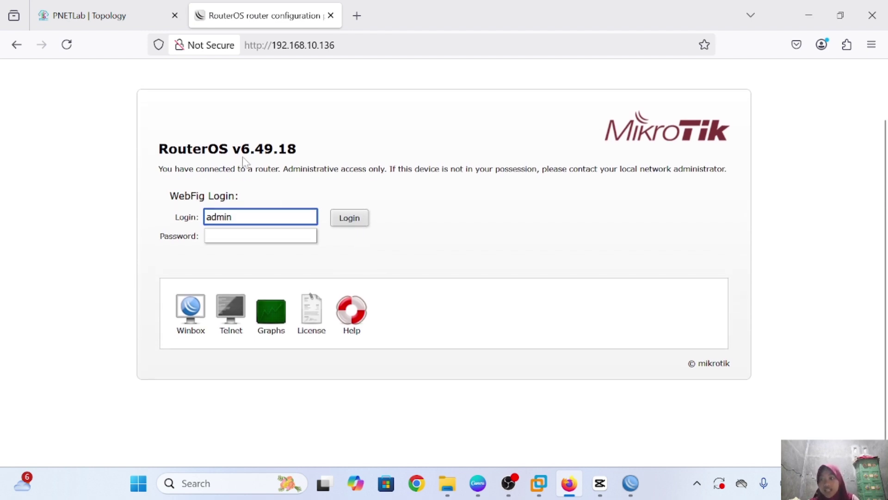
Log into WebFig with the account password and let Firefox save it
click(260, 236)
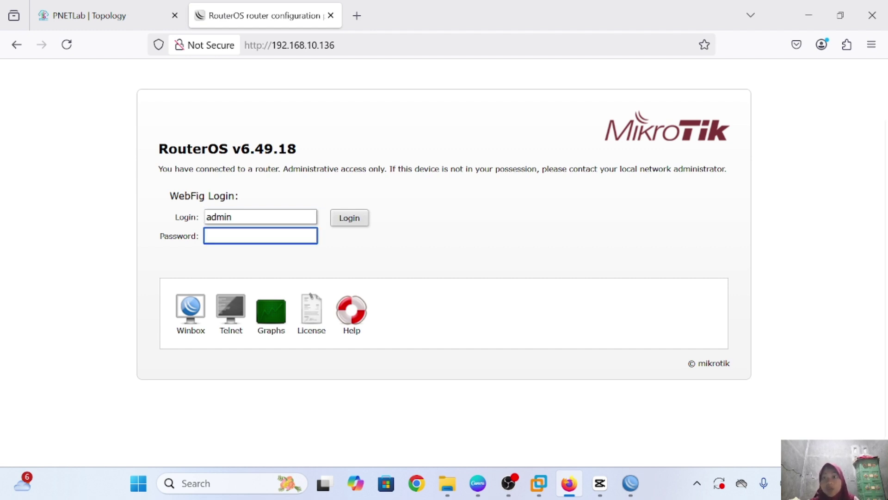
text(admin)
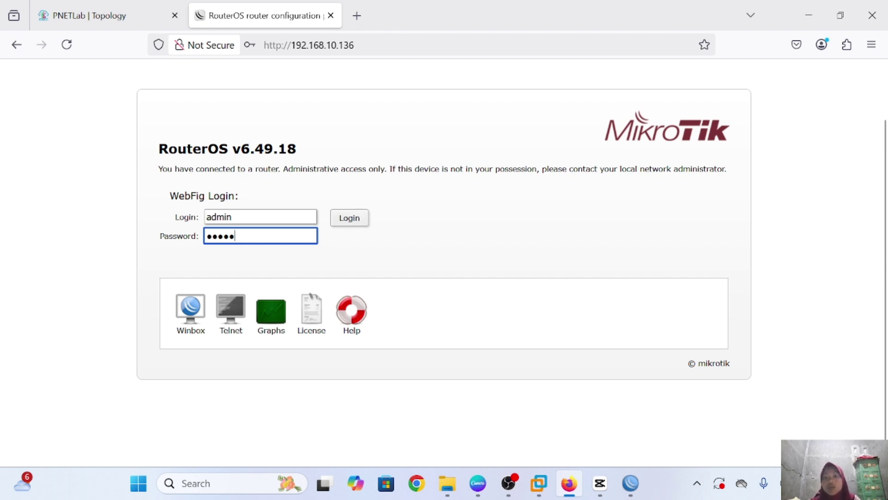
click(355, 219)
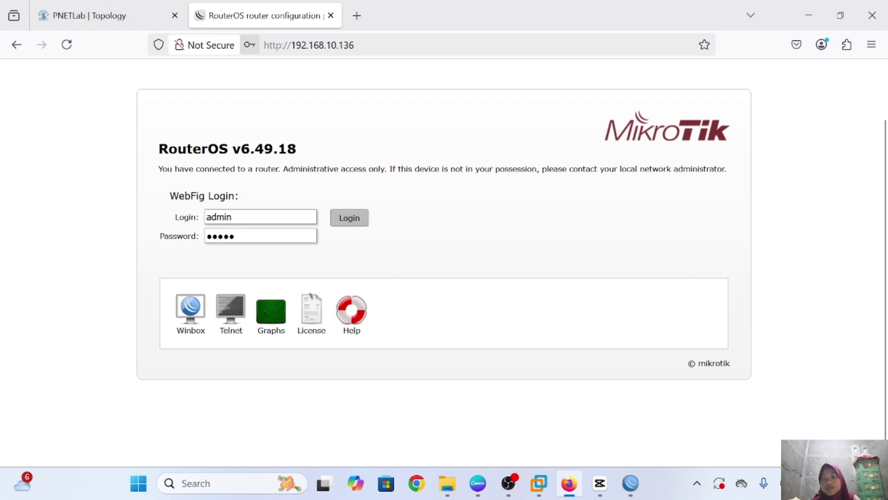
click(408, 193)
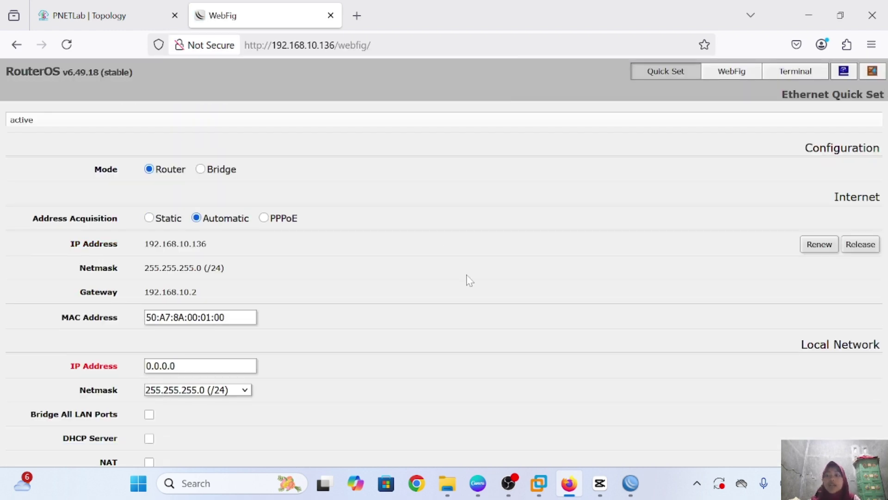
Switch WebFig to its full configuration view, then leave the slides and return to WinBox
click(735, 73)
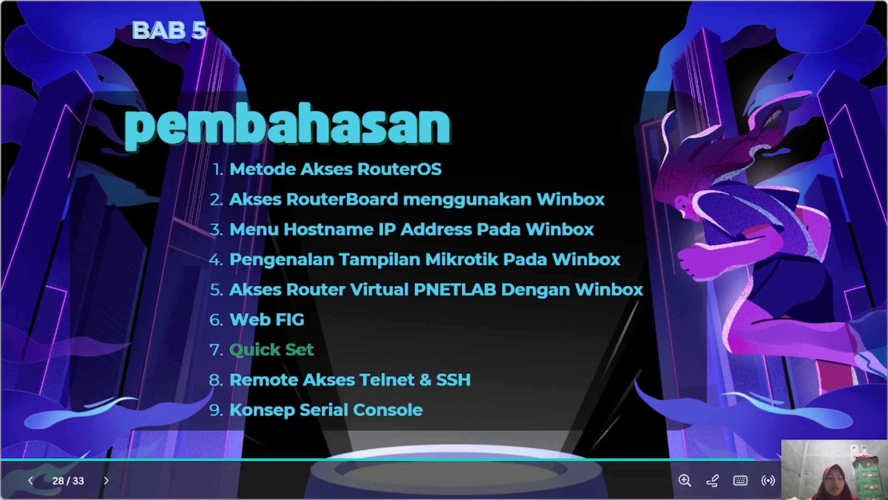
click(826, 479)
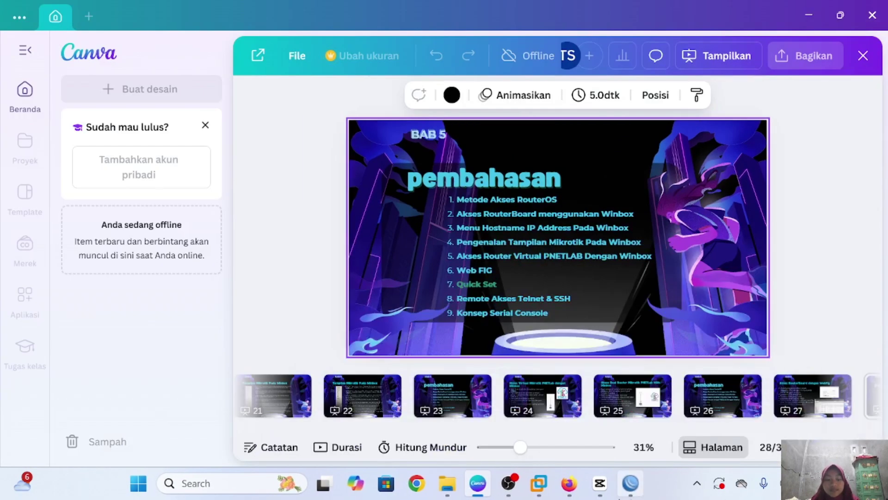
click(629, 492)
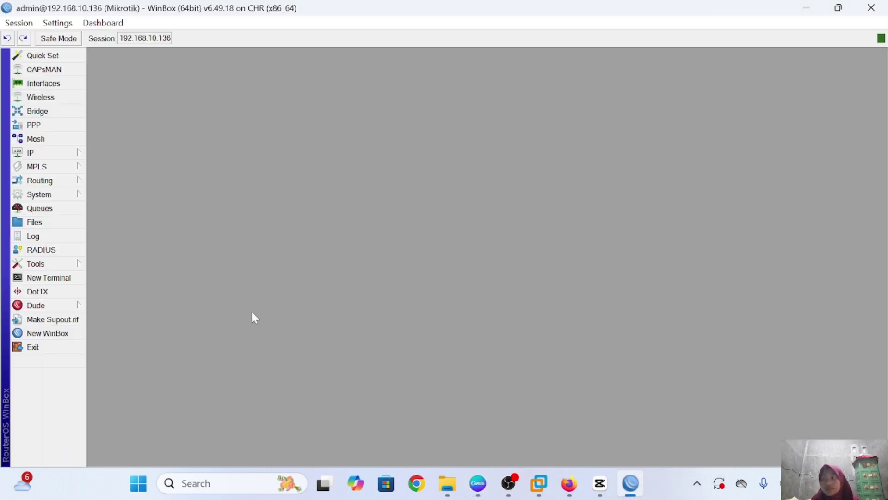
Open WinBox Quick Set showing Router mode, address 192.168.10.136, gateway 192.168.10.2
click(67, 55)
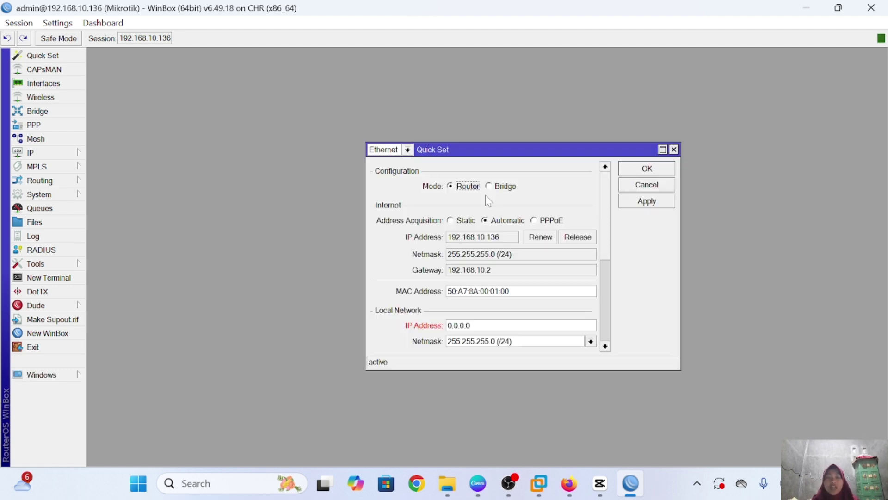